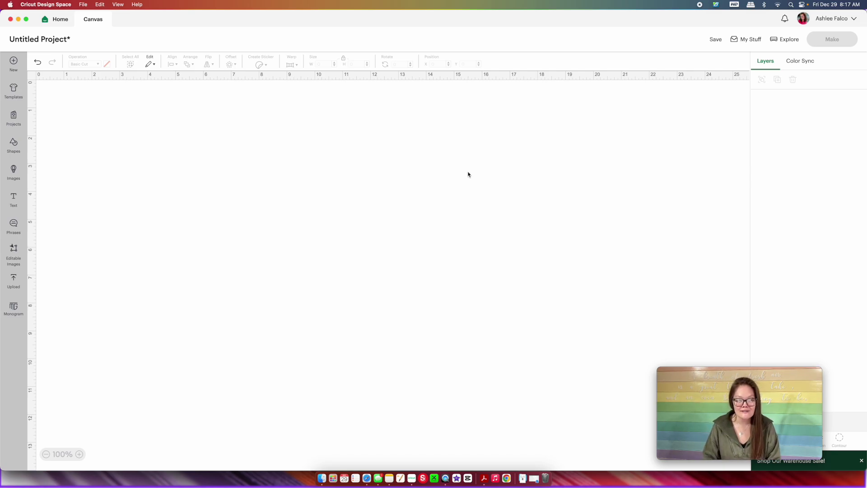
Step: Insert a square at the canvas's upper-left corner and stretch it to about 25.36 in wide
{"action": "left_click", "coordinate": [13, 146]}
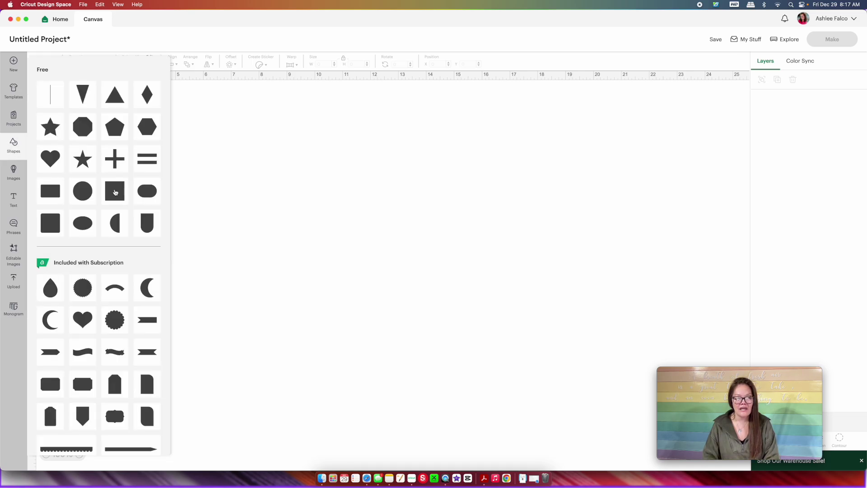
{"action": "left_click", "coordinate": [116, 196]}
{"action": "left_click_drag", "start_coordinate": [73, 120], "coordinate": [65, 114]}
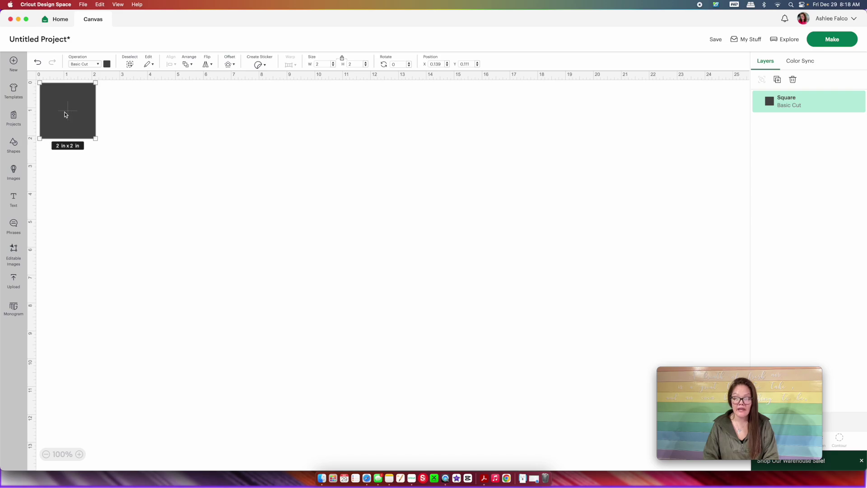
{"action": "left_click_drag", "start_coordinate": [93, 111], "coordinate": [744, 125]}
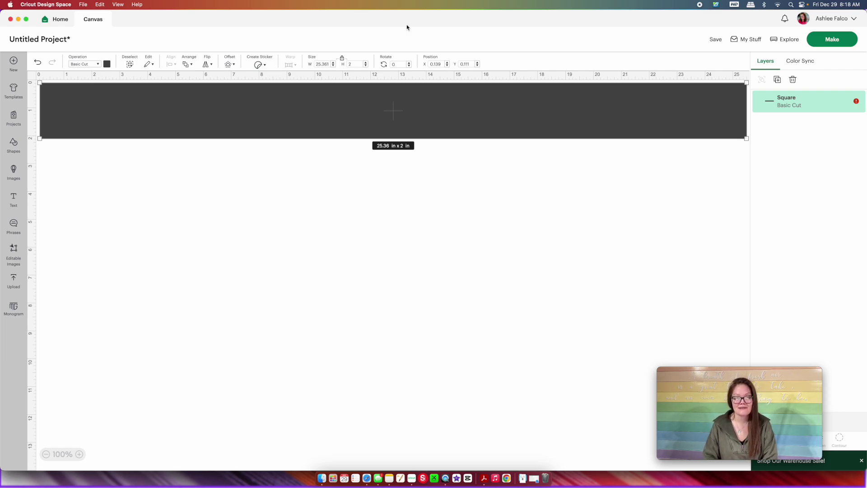
Step: Unlock the rectangle's proportions and set its height to 0.01 in to make a thin line
{"action": "left_click", "coordinate": [342, 61]}
{"action": "double_click", "coordinate": [348, 64]}
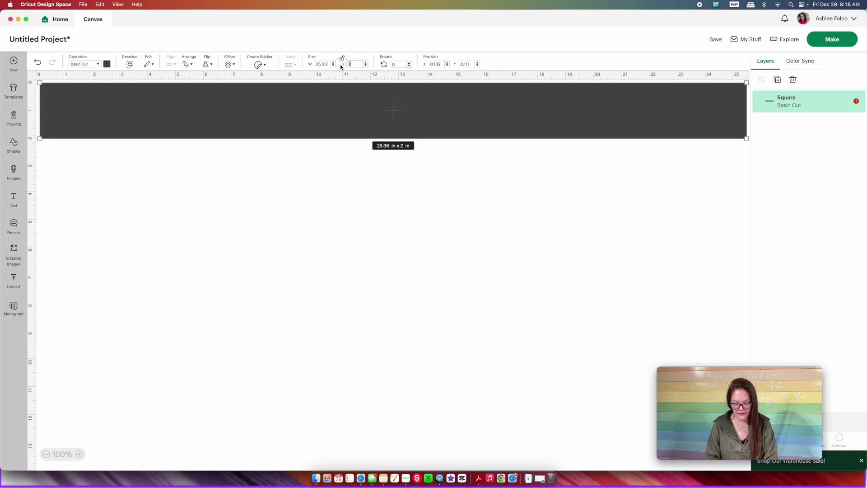
{"action": "type", "text": ".01"}
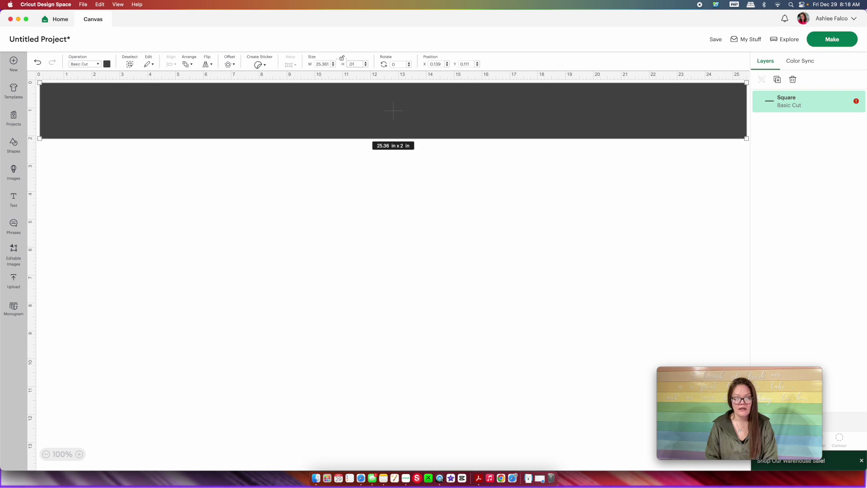
{"action": "key", "text": "Return"}
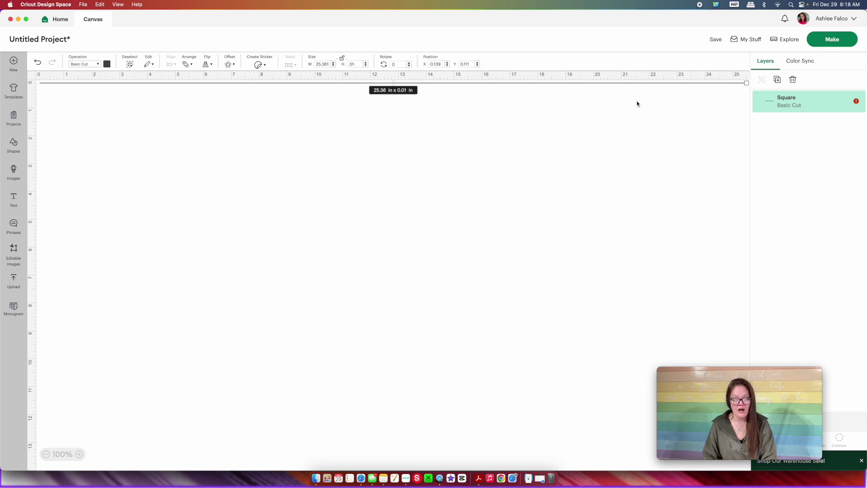
Step: Duplicate the thin line and the growing groups of lines, stacking each copy closely beneath the previous ones
{"action": "key", "text": "super+d"}
{"action": "left_click_drag", "start_coordinate": [515, 107], "coordinate": [490, 84]}
{"action": "left_click_drag", "start_coordinate": [560, 116], "coordinate": [541, 80]}
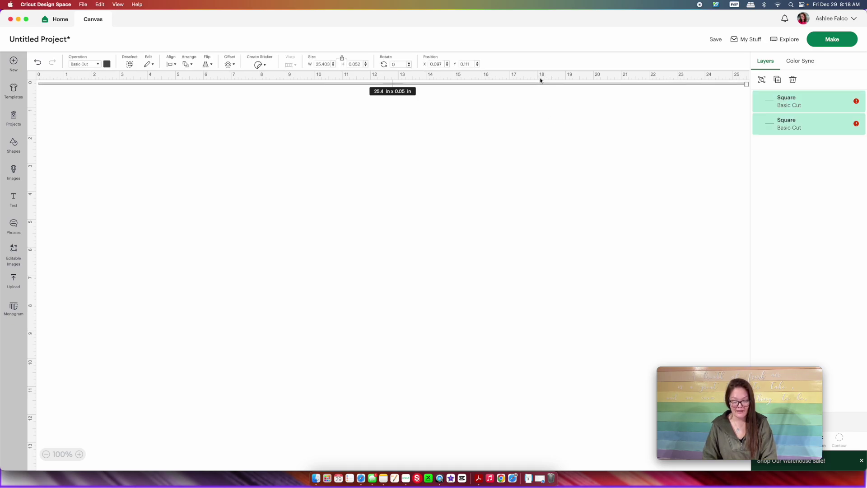
{"action": "key", "text": "super+d"}
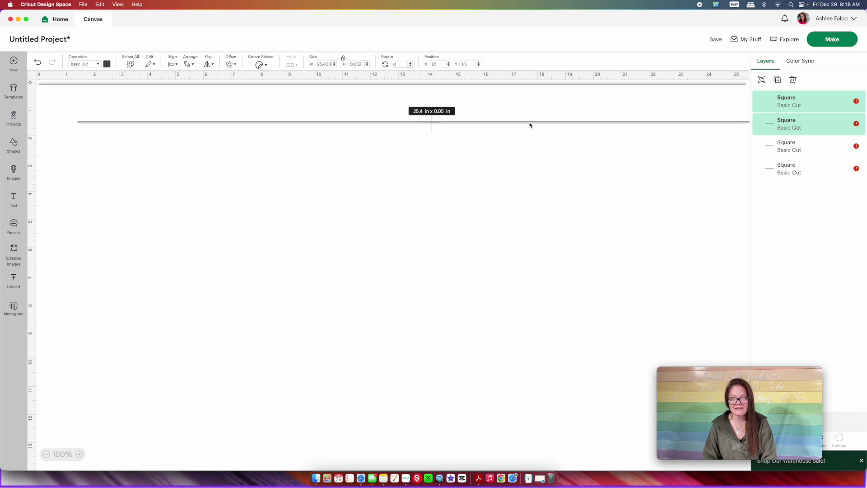
{"action": "left_click_drag", "start_coordinate": [530, 125], "coordinate": [505, 73]}
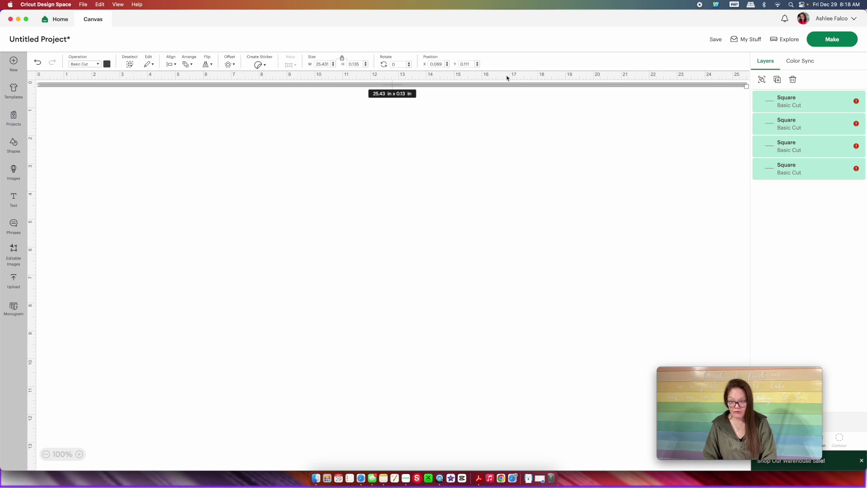
{"action": "key", "text": "super+d"}
{"action": "left_click_drag", "start_coordinate": [571, 138], "coordinate": [519, 90]}
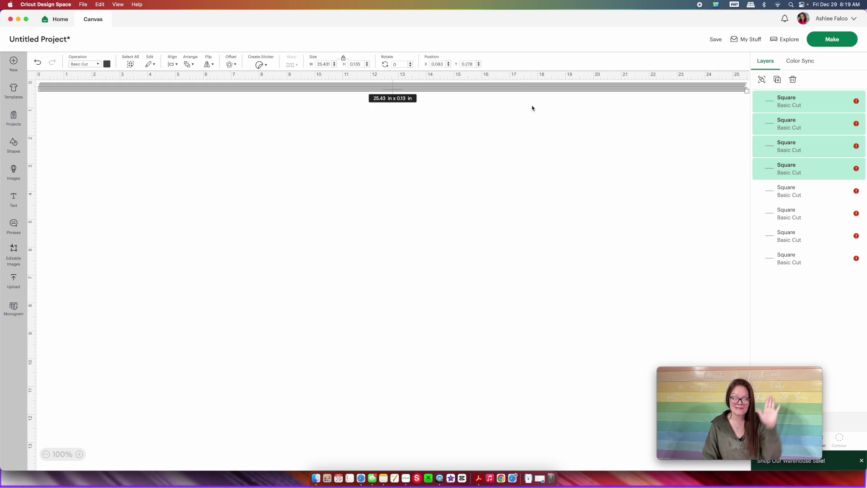
{"action": "left_click_drag", "start_coordinate": [532, 108], "coordinate": [515, 63]}
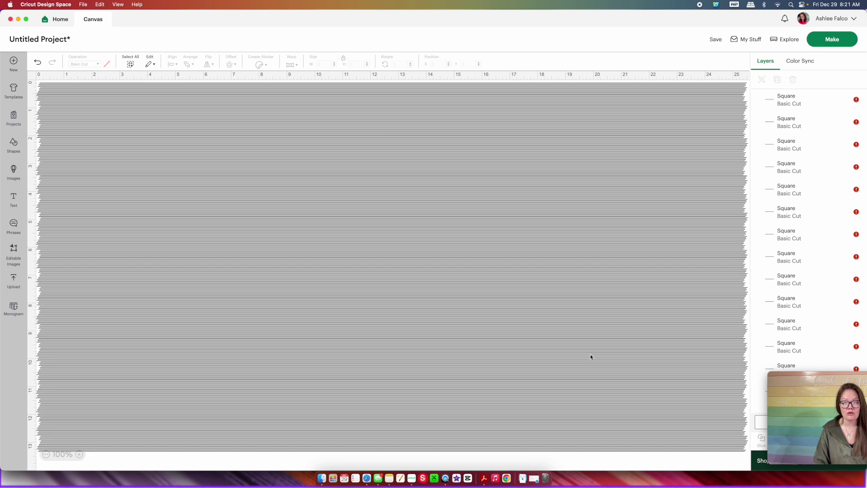
Step: Center all the lines horizontally with each other and distribute them vertically
{"action": "key", "text": "super+a"}
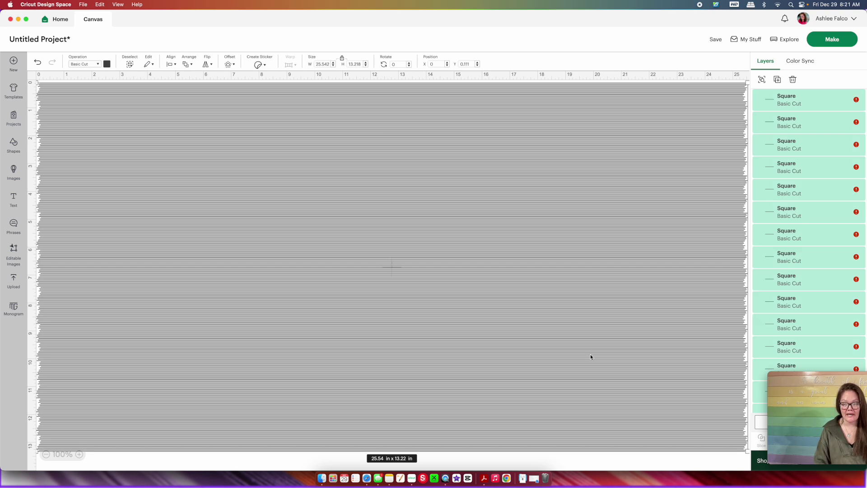
{"action": "left_click", "coordinate": [170, 64]}
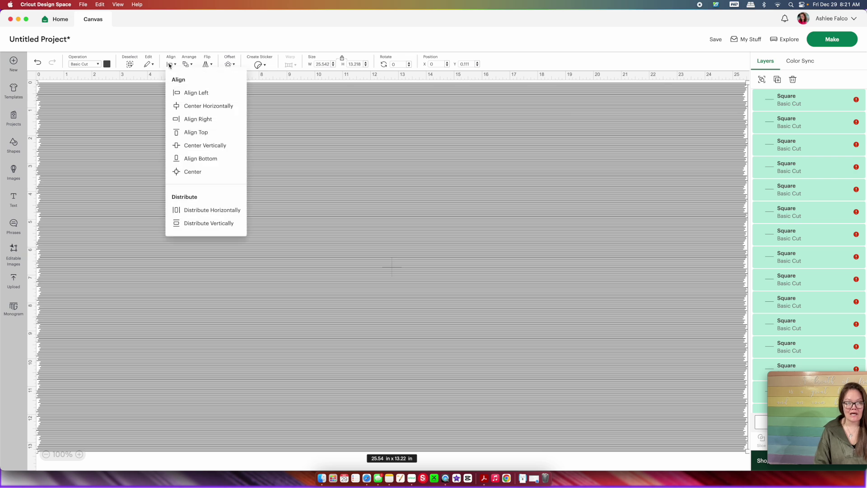
{"action": "left_click", "coordinate": [185, 106]}
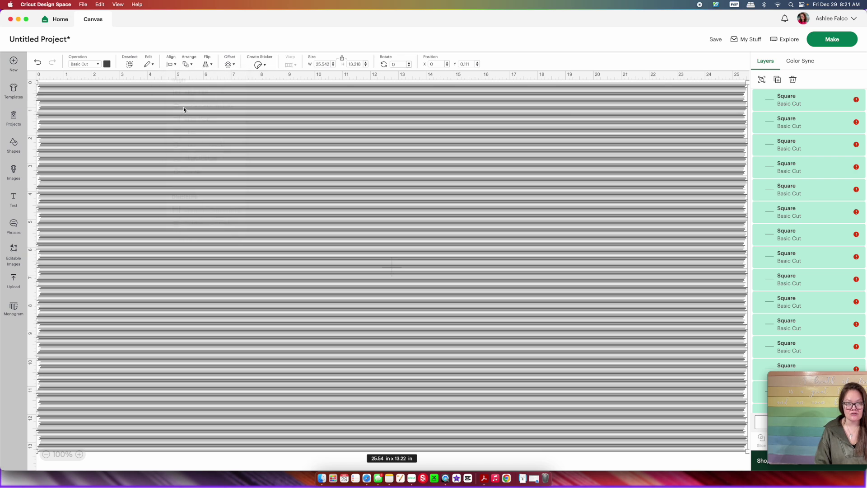
{"action": "left_click", "coordinate": [173, 65]}
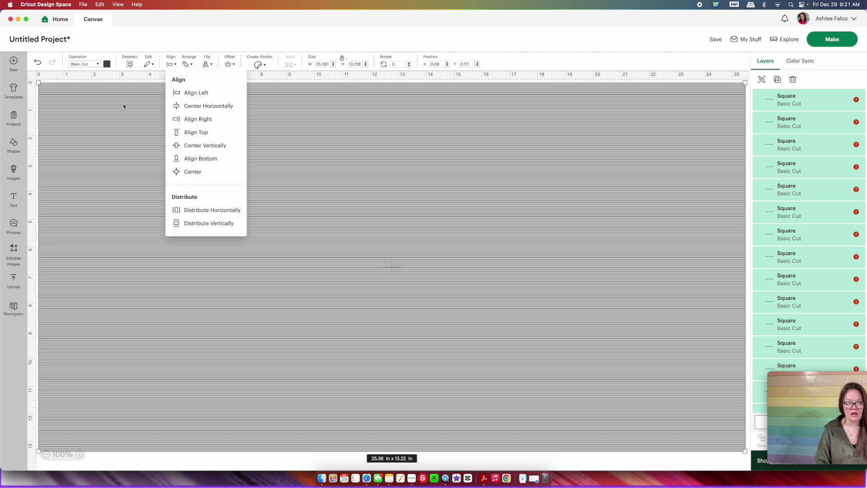
{"action": "left_click", "coordinate": [192, 224]}
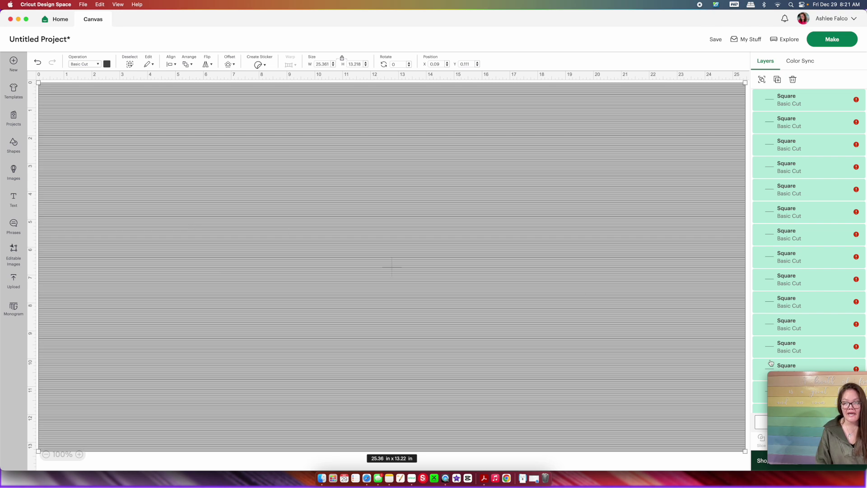
Step: Weld all the selected lines into a single shape
{"action": "left_click_drag", "start_coordinate": [803, 373], "coordinate": [753, 22]}
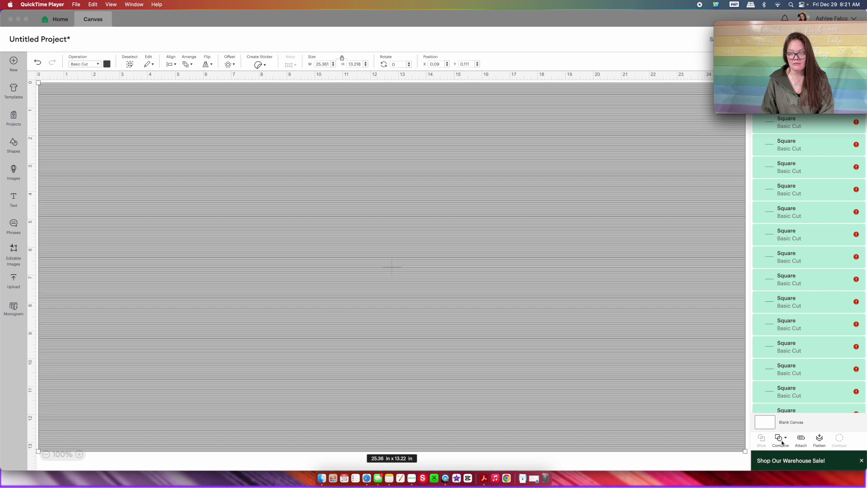
{"action": "left_click", "coordinate": [773, 438]}
{"action": "left_click", "coordinate": [773, 438]}
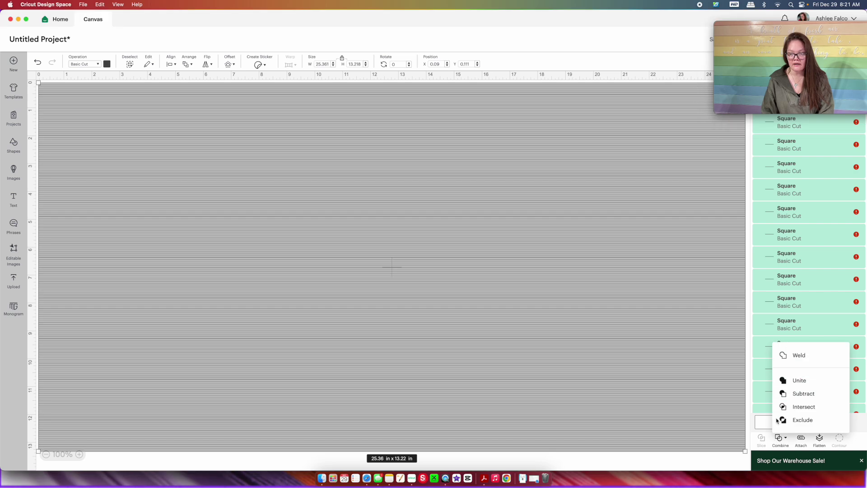
{"action": "left_click", "coordinate": [794, 355]}
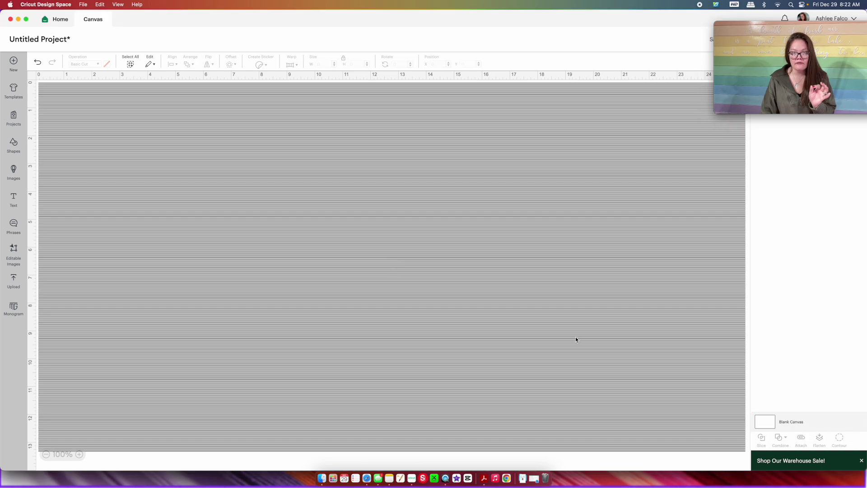
Step: Save the project as "Writing Feature - No Bubble Letters"
{"action": "left_click_drag", "start_coordinate": [806, 30], "coordinate": [808, 227]}
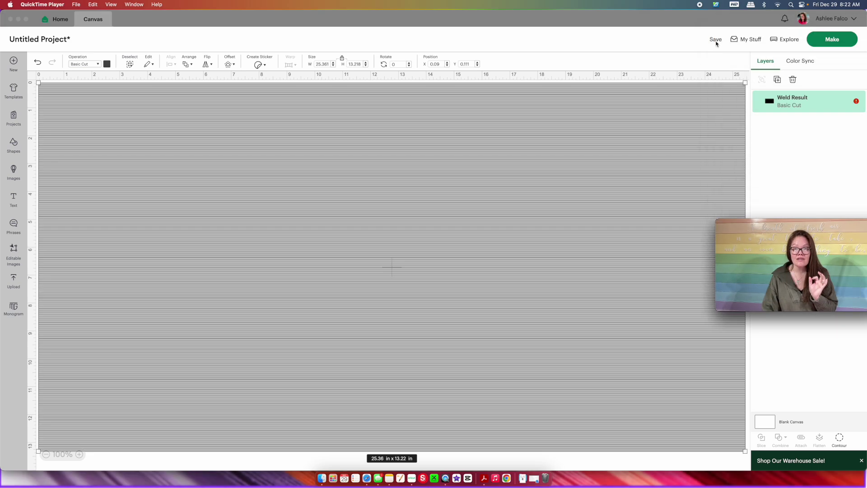
{"action": "left_click", "coordinate": [715, 43]}
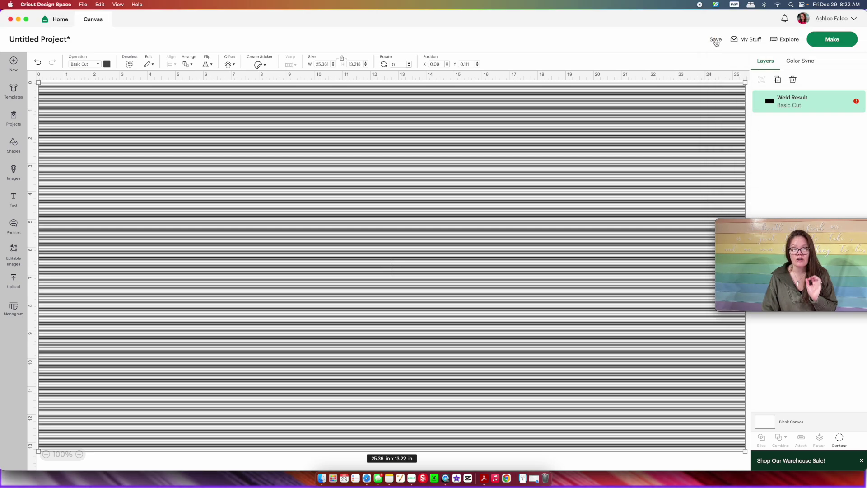
{"action": "left_click", "coordinate": [716, 42]}
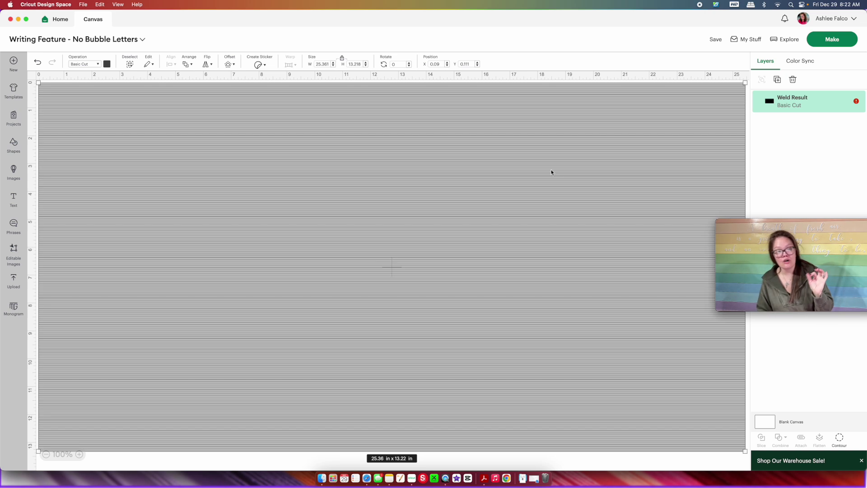
Step: Add a text object reading "HAPPY NEW YEAR" over the line pattern
{"action": "left_click", "coordinate": [14, 199]}
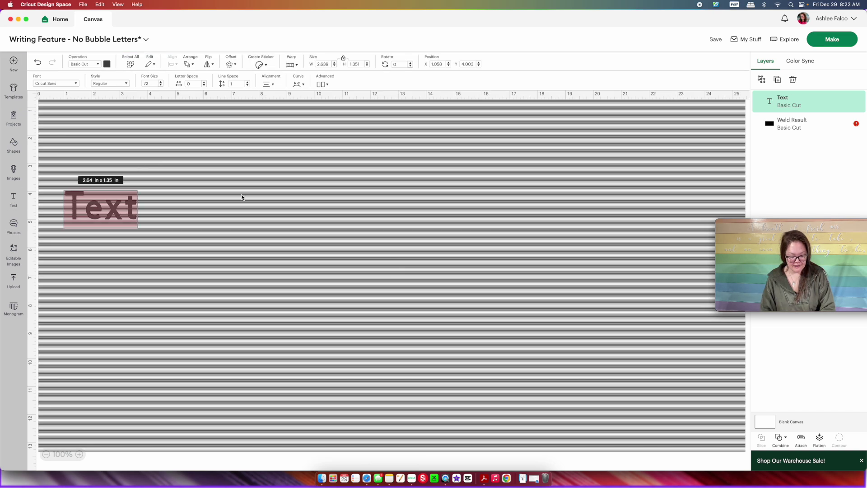
{"action": "type", "text": "HAPPY NEW"}
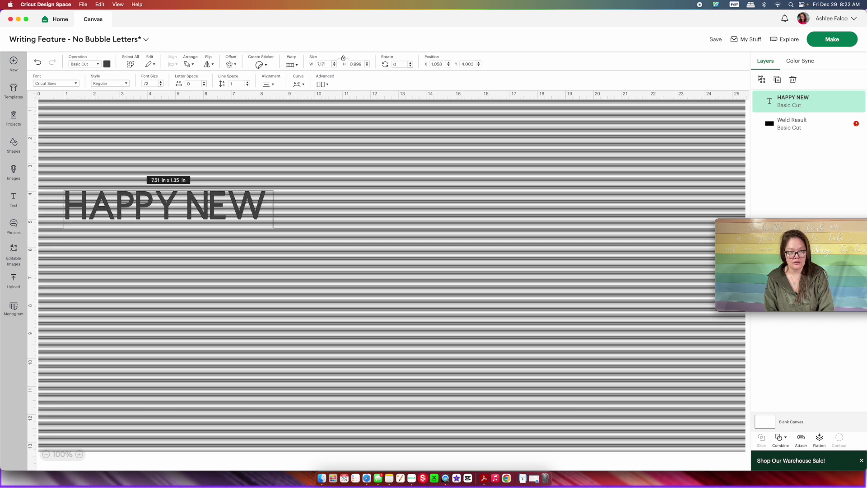
{"action": "type", "text": " YEAR"}
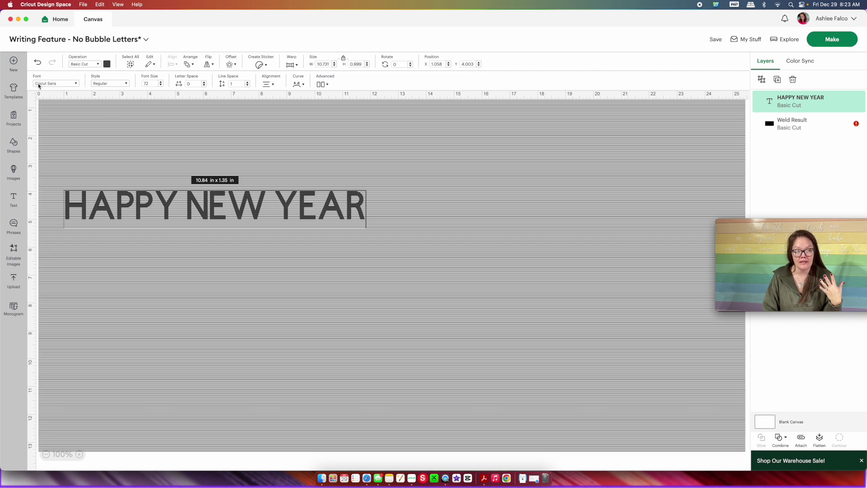
Step: Search the system fonts for DIN and set the text's font to DIN Condensed
{"action": "left_click", "coordinate": [54, 83]}
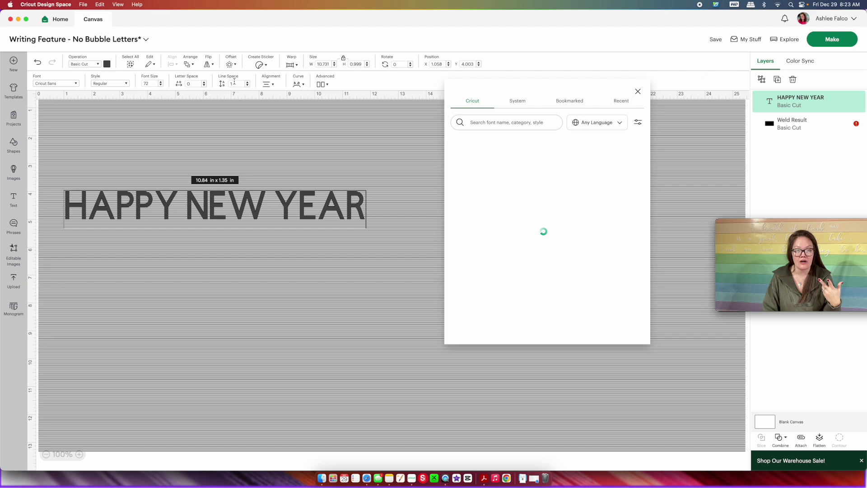
{"action": "left_click", "coordinate": [525, 105]}
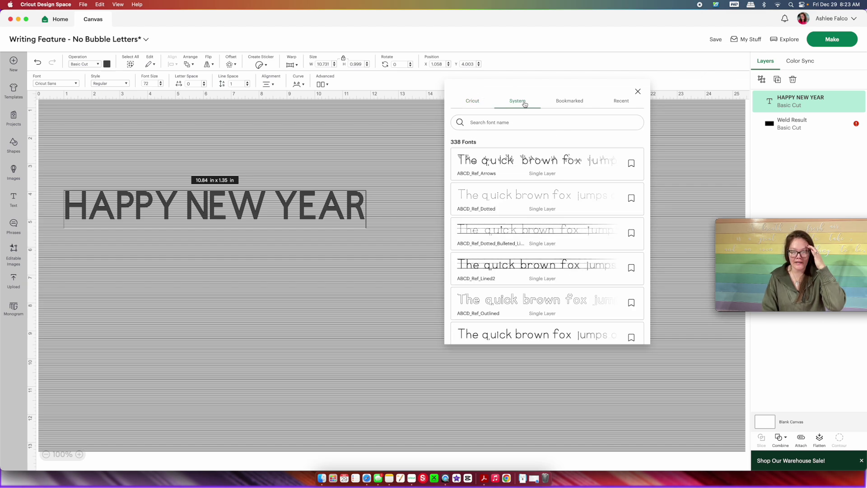
{"action": "scroll", "coordinate": [523, 194], "scroll_direction": "down", "scroll_amount": 5}
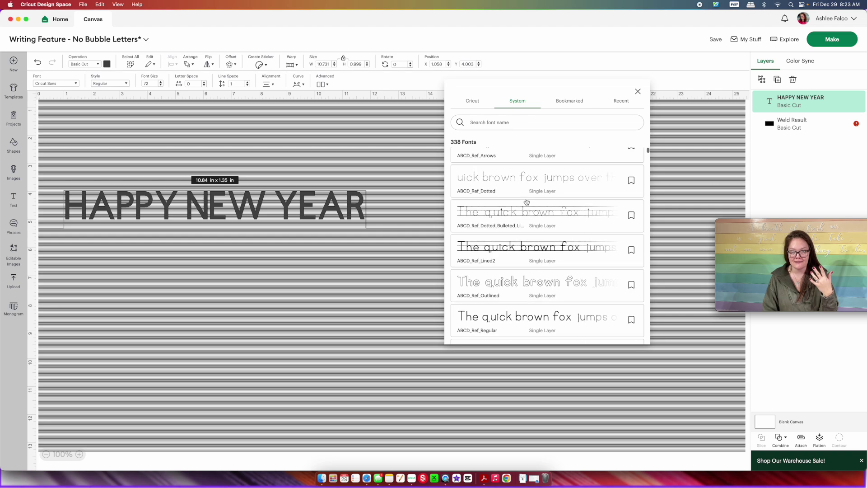
{"action": "type", "text": "DIN"}
{"action": "left_click", "coordinate": [504, 198]}
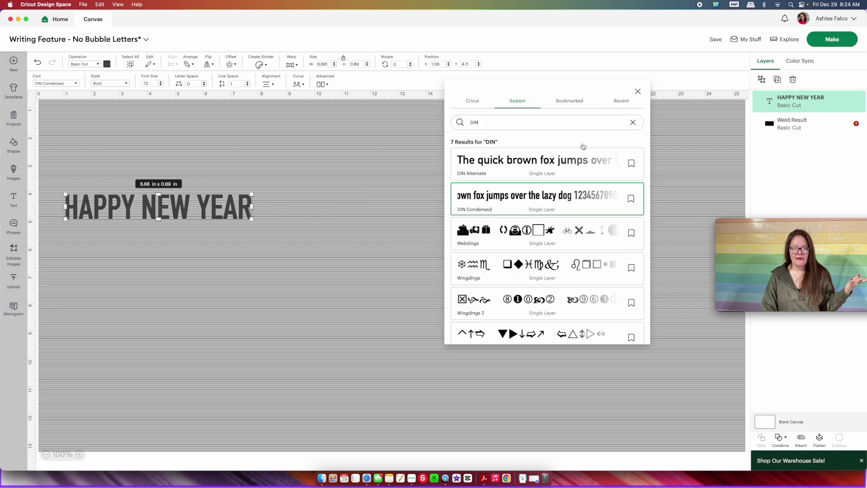
{"action": "left_click", "coordinate": [638, 93]}
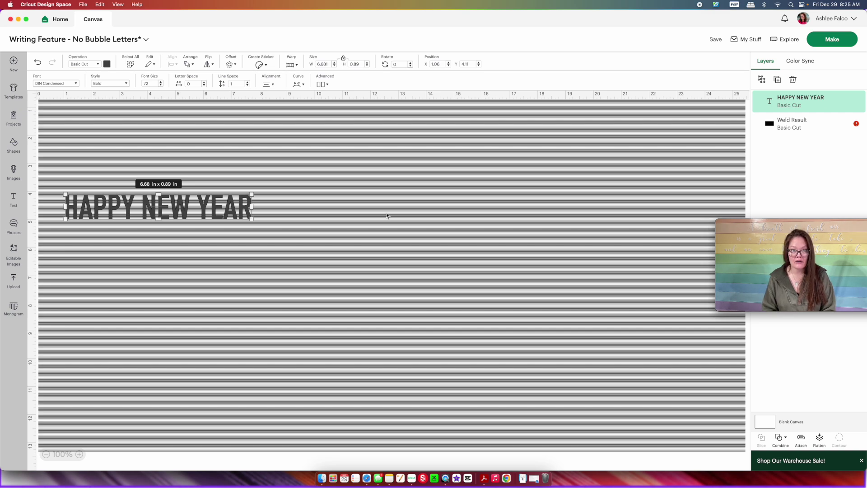
Step: Set the text's width to 9.5 in and, with proportions unlocked, its height to 4.25 in
{"action": "left_click", "coordinate": [330, 63]}
{"action": "type", "text": "9"}
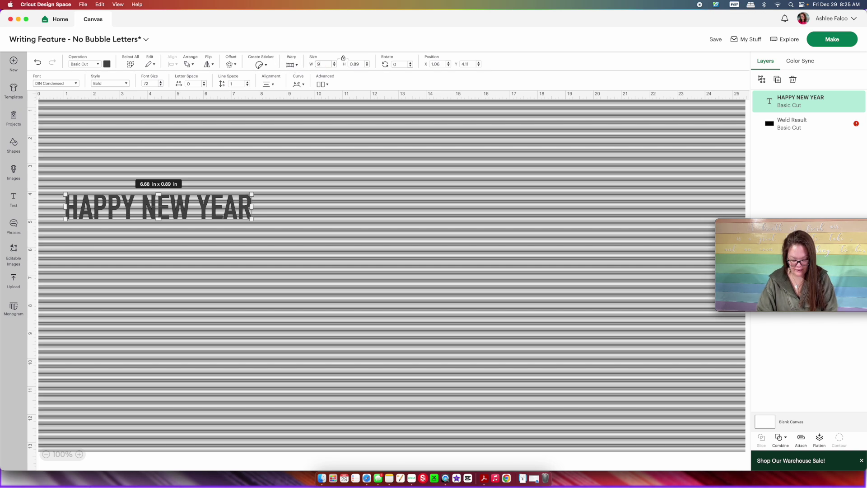
{"action": "type", "text": ".5"}
{"action": "key", "text": "Return"}
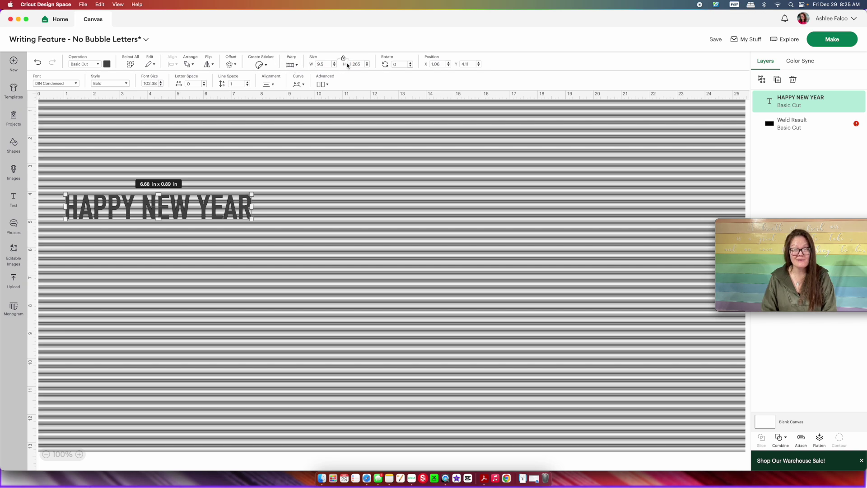
{"action": "left_click", "coordinate": [344, 59]}
{"action": "left_click_drag", "start_coordinate": [349, 64], "coordinate": [367, 63]}
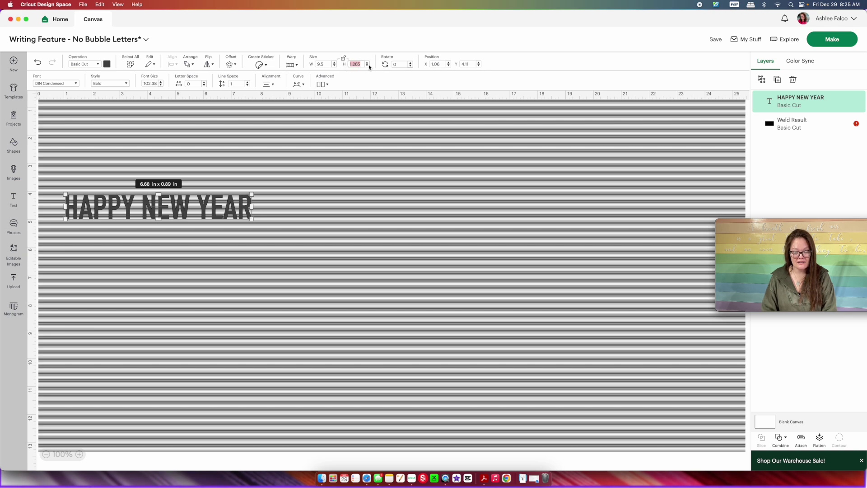
{"action": "key", "text": "Return"}
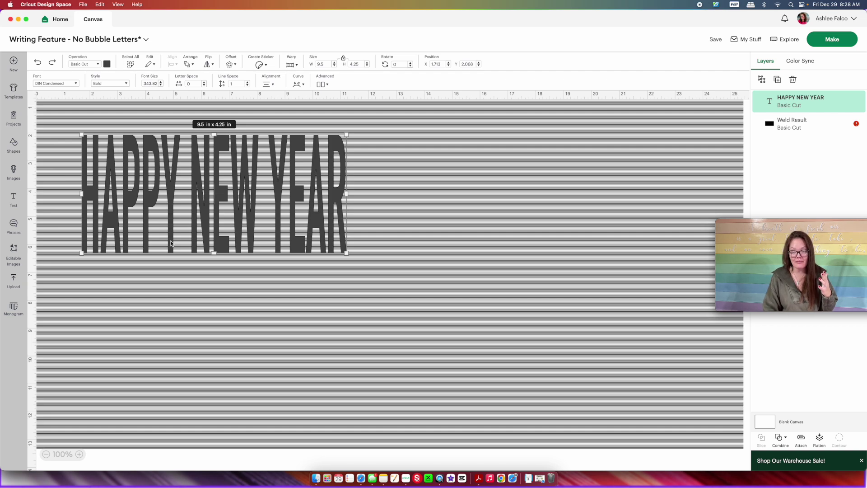
Step: Try to slice the whole HAPPY NEW YEAR text out of the line pattern and delete the leftover pattern
{"action": "left_click_drag", "start_coordinate": [226, 464], "coordinate": [184, 166]}
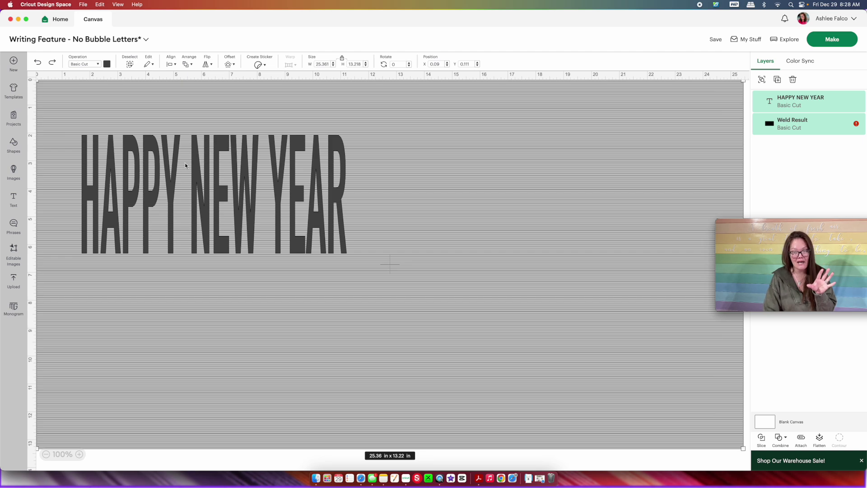
{"action": "left_click", "coordinate": [762, 438]}
{"action": "left_click_drag", "start_coordinate": [155, 339], "coordinate": [178, 359]}
{"action": "key", "text": "Delete"}
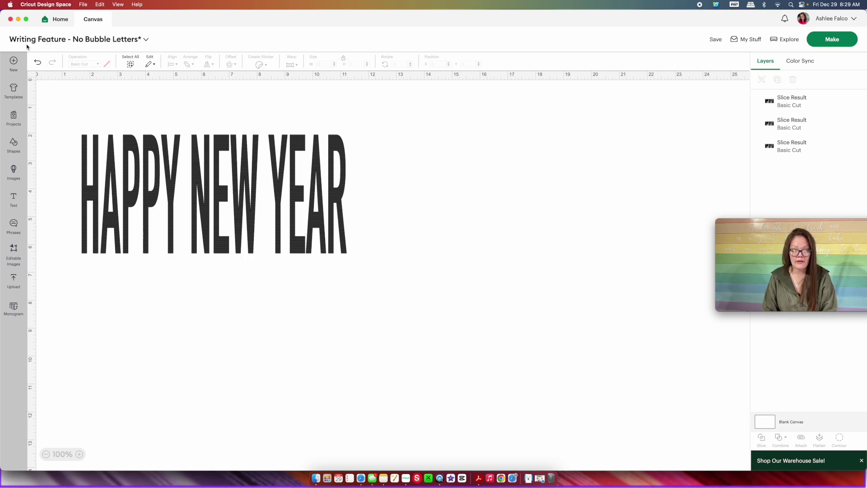
{"action": "left_click", "coordinate": [39, 63]}
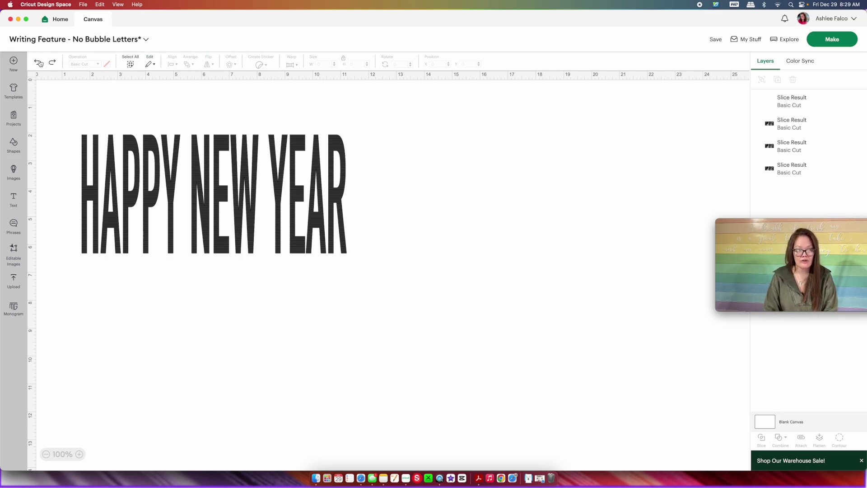
{"action": "left_click", "coordinate": [40, 63]}
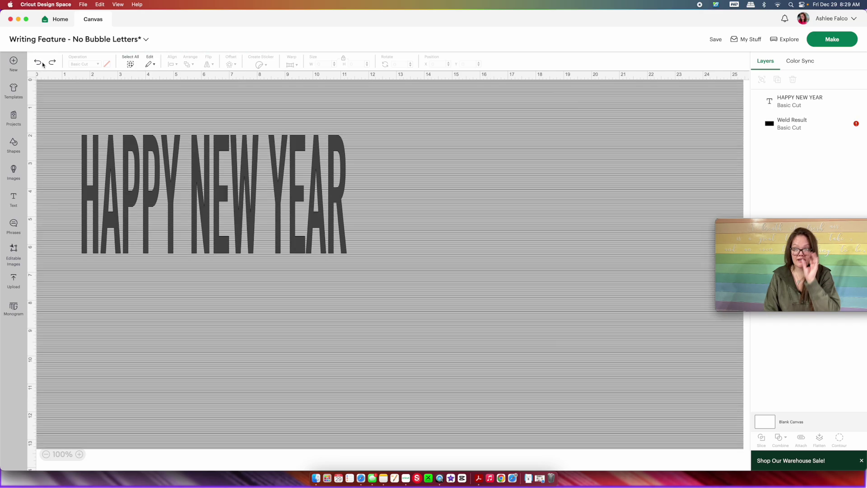
Step: Ungroup the HAPPY NEW YEAR text into individual letters
{"action": "left_click", "coordinate": [138, 145]}
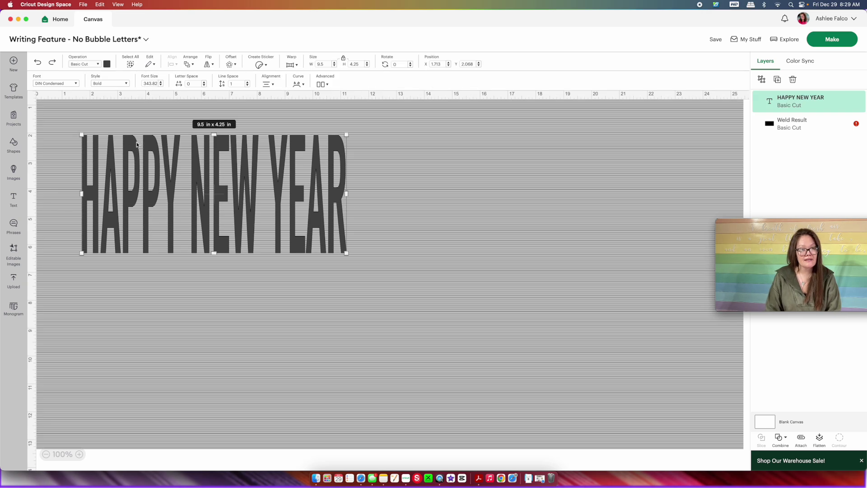
{"action": "left_click", "coordinate": [327, 86]}
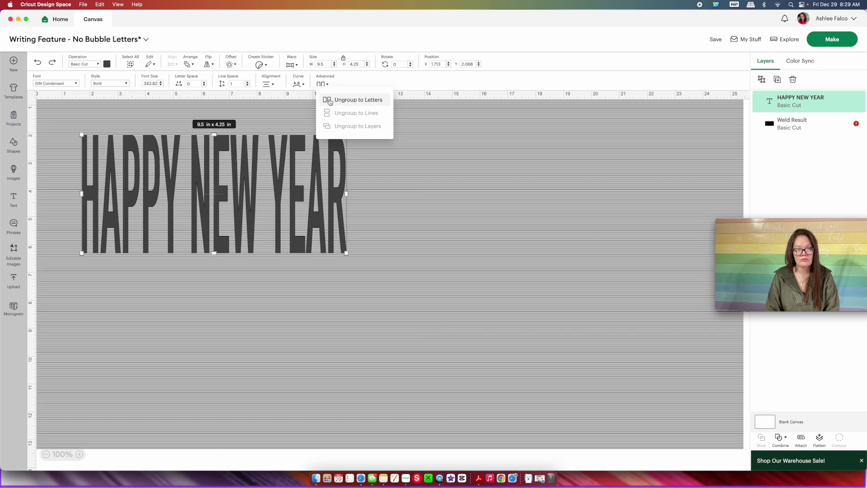
{"action": "left_click", "coordinate": [330, 100]}
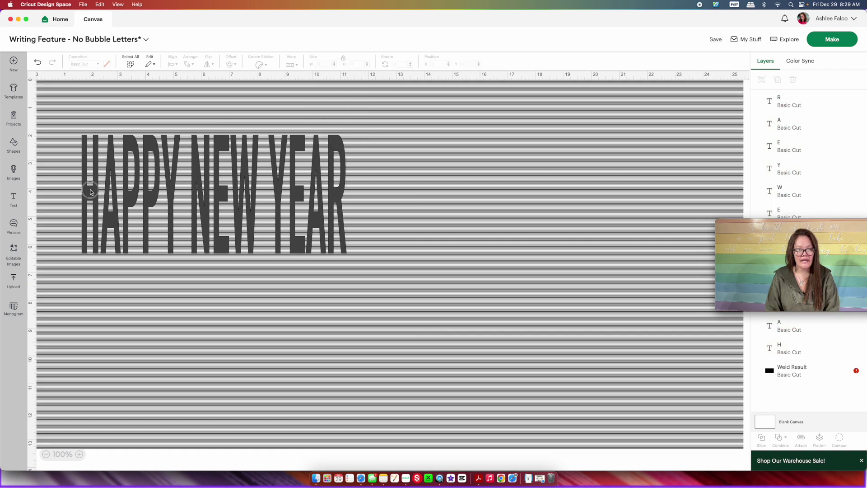
Step: Slice the letter H of HAPPY with the welded line pattern
{"action": "left_click", "coordinate": [91, 192]}
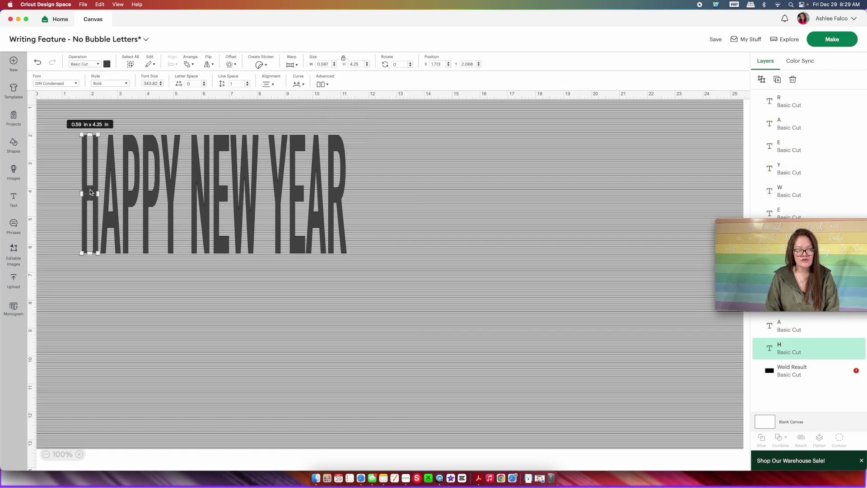
{"action": "left_click", "coordinate": [66, 197], "text": "shift"}
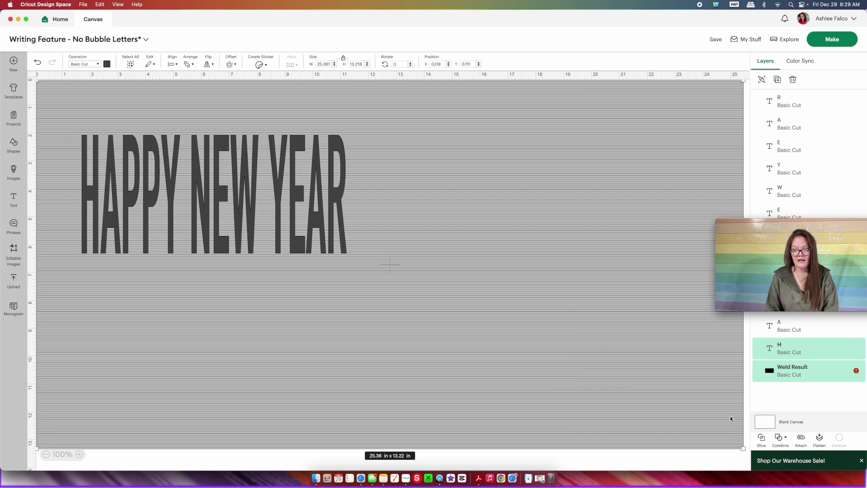
{"action": "left_click", "coordinate": [763, 446]}
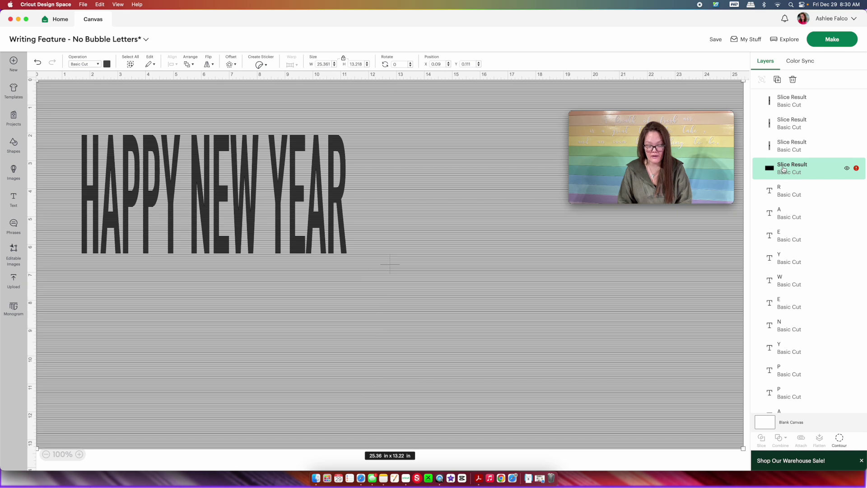
Step: Slice the letter A of HAPPY with the remaining line pattern
{"action": "scroll", "coordinate": [797, 280], "scroll_direction": "down", "scroll_amount": 1}
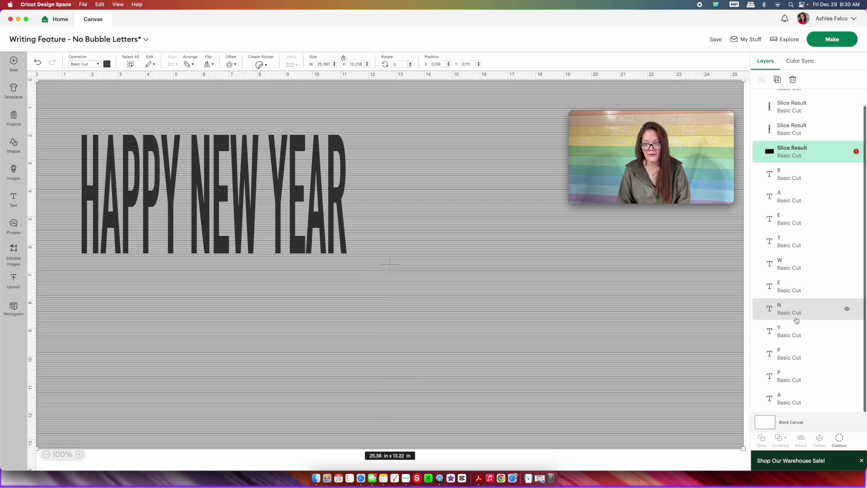
{"action": "left_click", "coordinate": [792, 399], "text": "shift"}
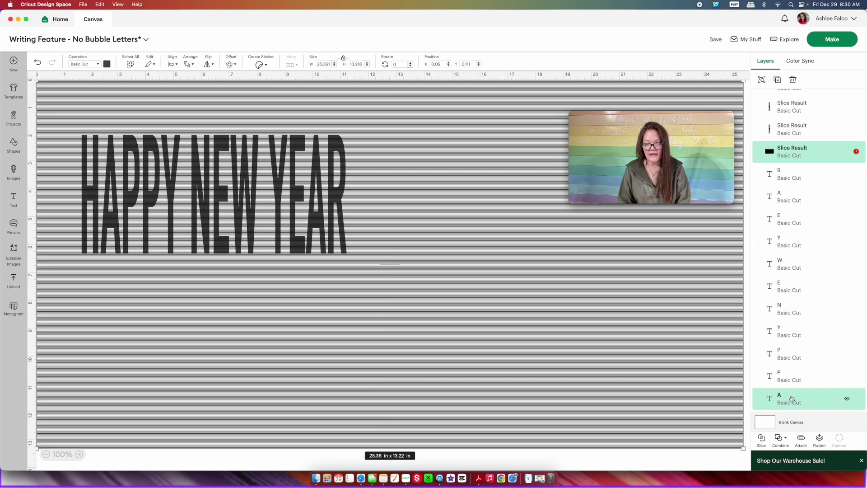
{"action": "left_click", "coordinate": [762, 440]}
Step: Slice the first letter P of HAPPY with the remaining line pattern
{"action": "left_click", "coordinate": [758, 104]}
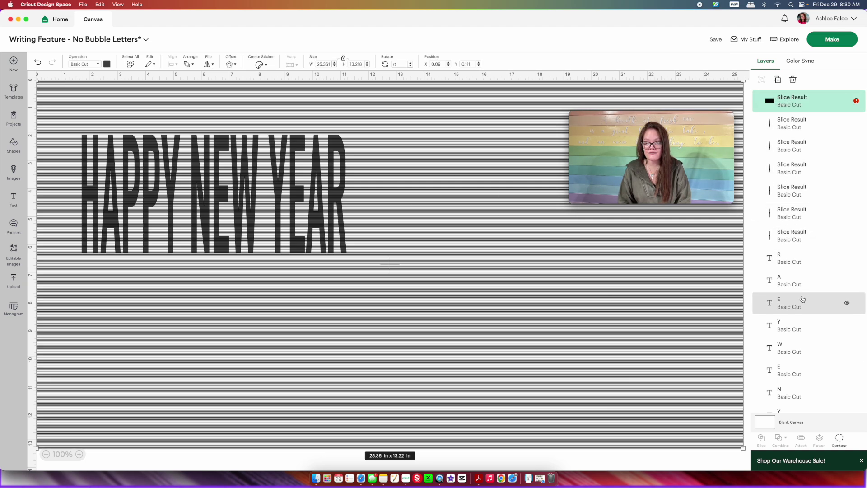
{"action": "scroll", "coordinate": [803, 299], "scroll_direction": "down", "scroll_amount": 3}
{"action": "left_click", "coordinate": [811, 399], "text": "shift"}
{"action": "scroll", "coordinate": [819, 404], "scroll_direction": "up", "scroll_amount": 3}
{"action": "left_click", "coordinate": [762, 441]}
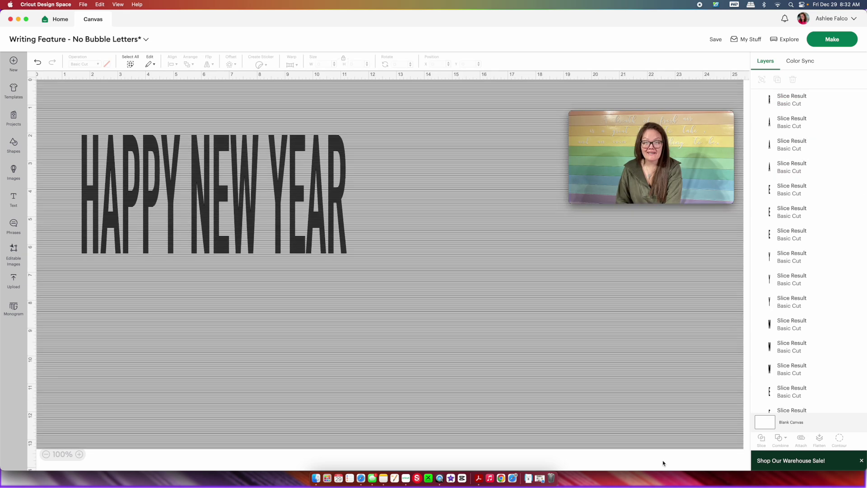
Step: Delete the leftover line pattern surrounding the sliced letters
{"action": "left_click", "coordinate": [651, 419]}
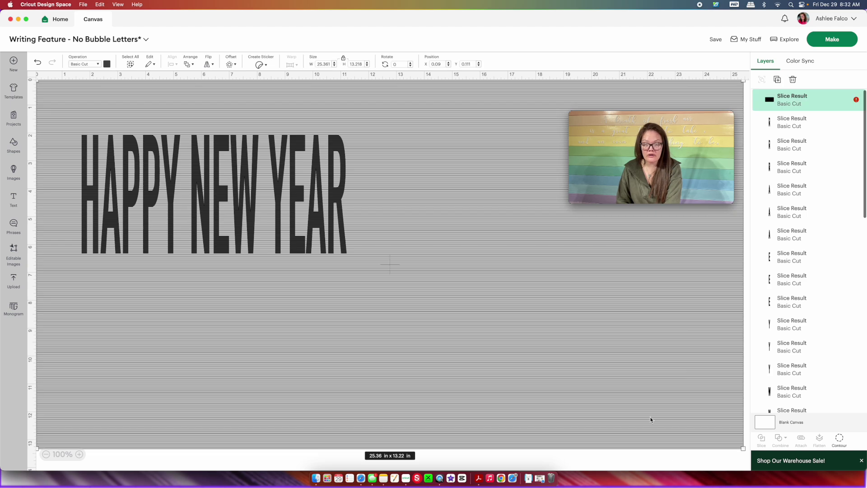
{"action": "key", "text": "Delete"}
Step: Change the operation of all sliced letter pieces from Basic Cut to Pen
{"action": "left_click", "coordinate": [79, 454]}
{"action": "left_click", "coordinate": [80, 454]}
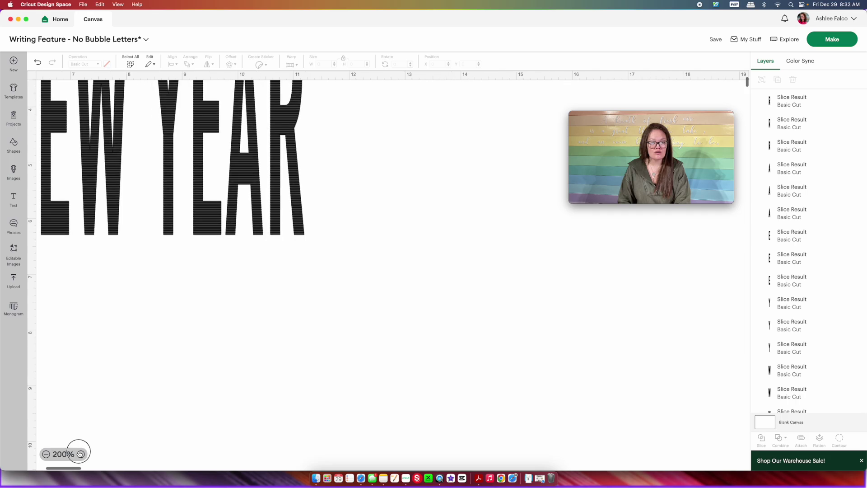
{"action": "left_click", "coordinate": [80, 454]}
{"action": "left_click", "coordinate": [79, 454]}
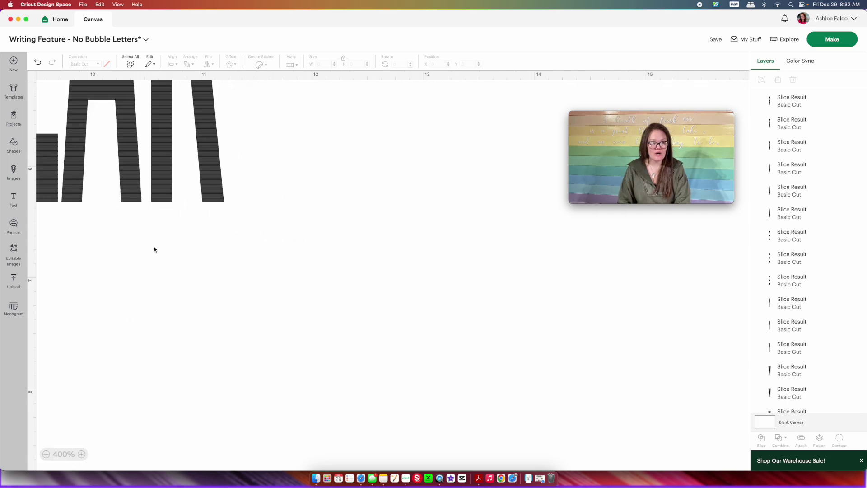
{"action": "scroll", "coordinate": [155, 249], "scroll_direction": "up", "scroll_amount": 4}
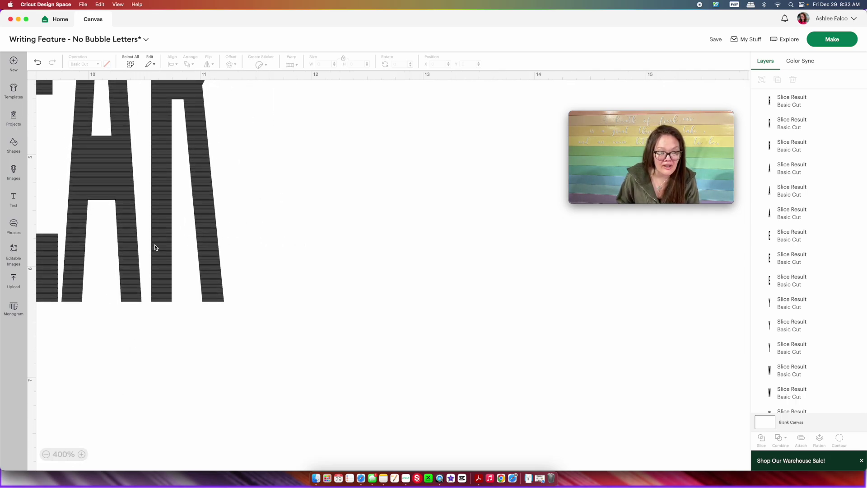
{"action": "scroll", "coordinate": [154, 245], "scroll_direction": "left", "scroll_amount": 20}
{"action": "scroll", "coordinate": [154, 247], "scroll_direction": "left", "scroll_amount": 12}
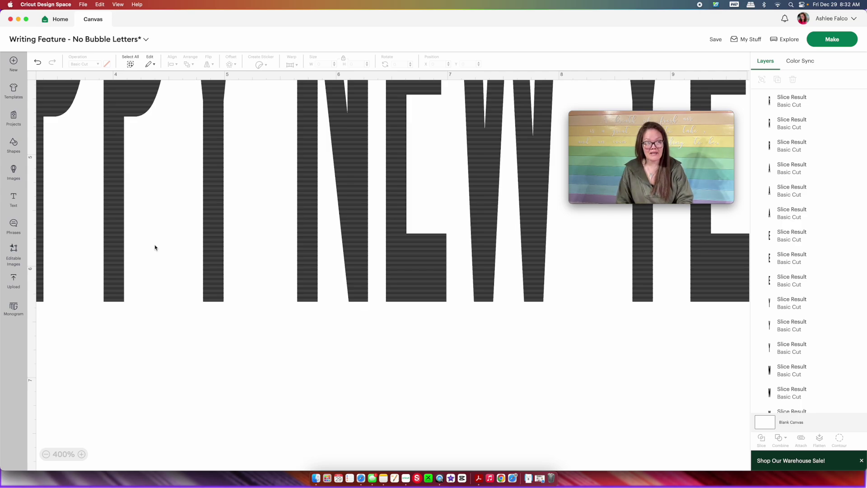
{"action": "key", "text": "super+a"}
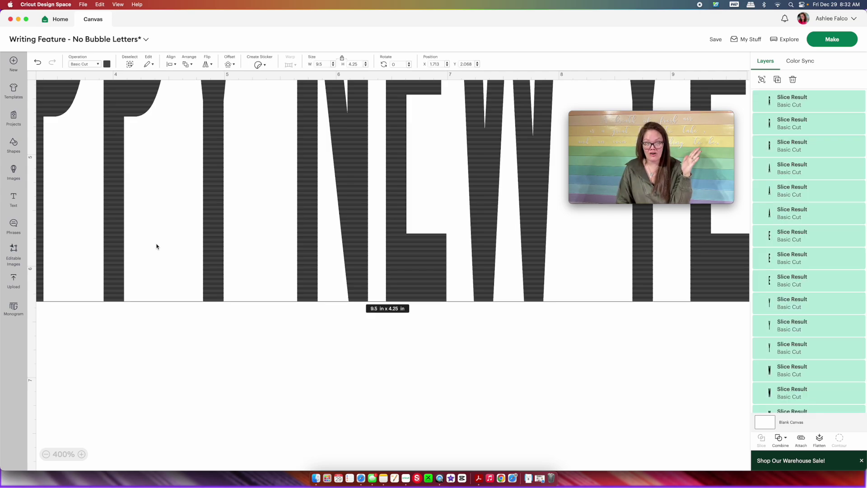
{"action": "left_click", "coordinate": [80, 65]}
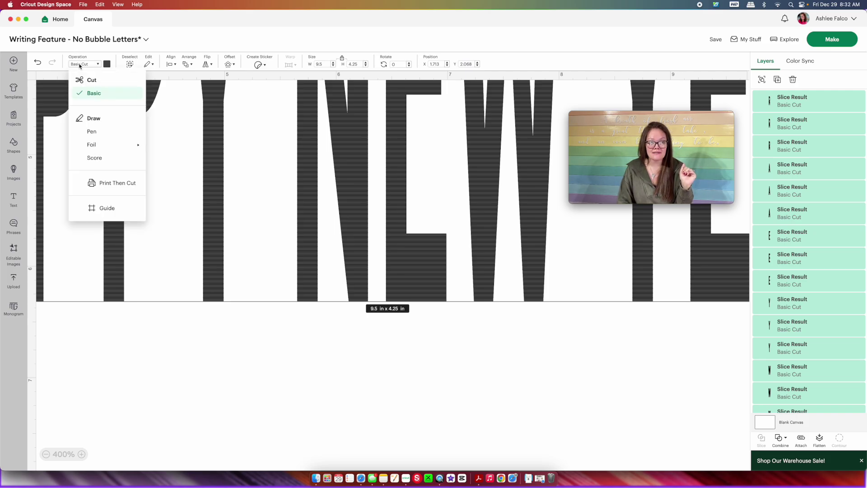
{"action": "left_click", "coordinate": [93, 133]}
{"action": "left_click", "coordinate": [222, 313]}
{"action": "scroll", "coordinate": [221, 314], "scroll_direction": "up", "scroll_amount": 3}
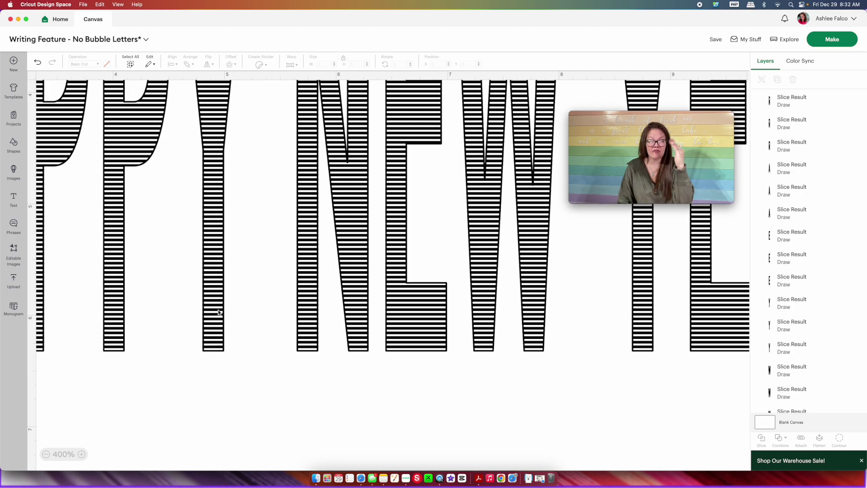
Step: Set the pen colour of all slices of the letter H to Raspberry
{"action": "left_click", "coordinate": [46, 455]}
{"action": "left_click", "coordinate": [46, 455]}
{"action": "left_click", "coordinate": [46, 455]}
{"action": "left_click", "coordinate": [46, 454]}
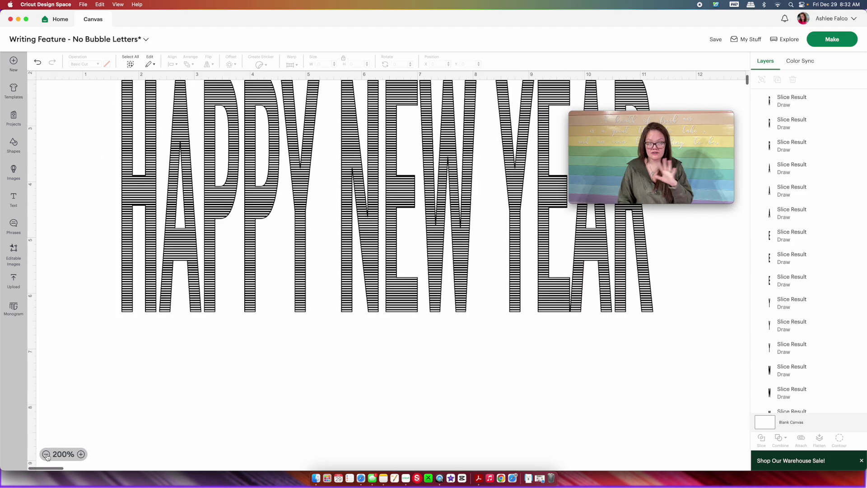
{"action": "scroll", "coordinate": [163, 316], "scroll_direction": "up", "scroll_amount": 4}
{"action": "scroll", "coordinate": [168, 304], "scroll_direction": "up", "scroll_amount": 1}
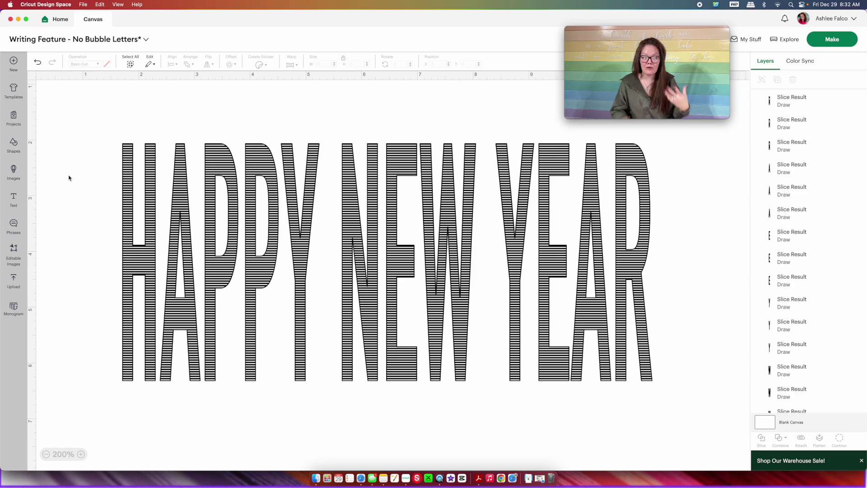
{"action": "left_click", "coordinate": [82, 154]}
{"action": "left_click_drag", "start_coordinate": [82, 148], "coordinate": [154, 389]}
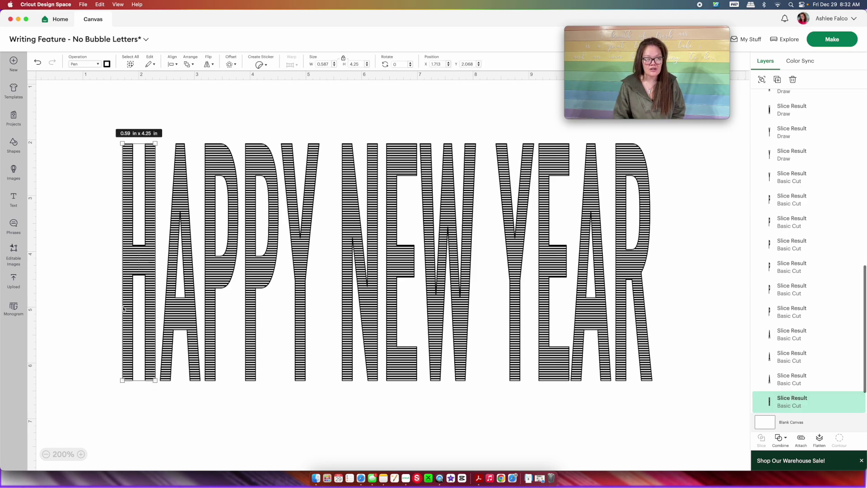
{"action": "left_click", "coordinate": [107, 64]}
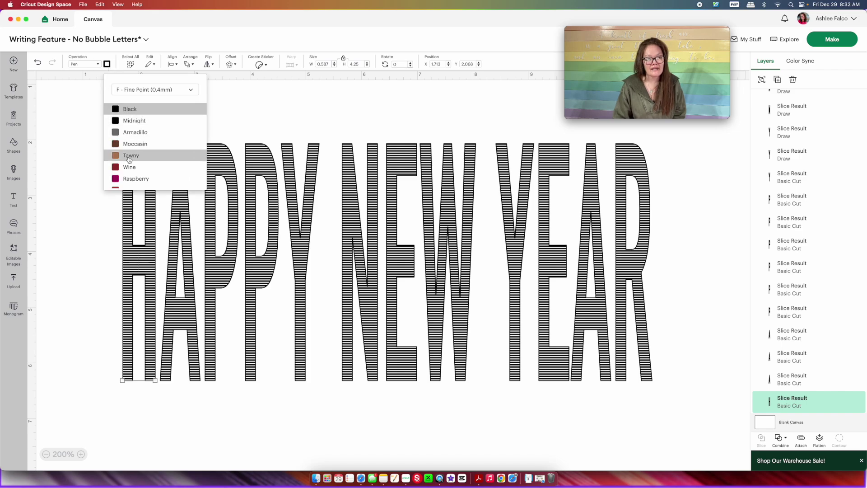
{"action": "scroll", "coordinate": [124, 153], "scroll_direction": "down", "scroll_amount": 5}
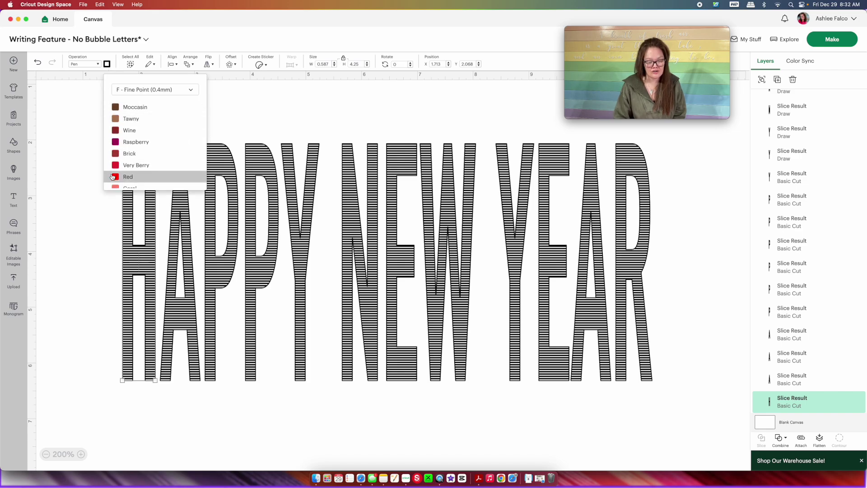
{"action": "left_click", "coordinate": [131, 142]}
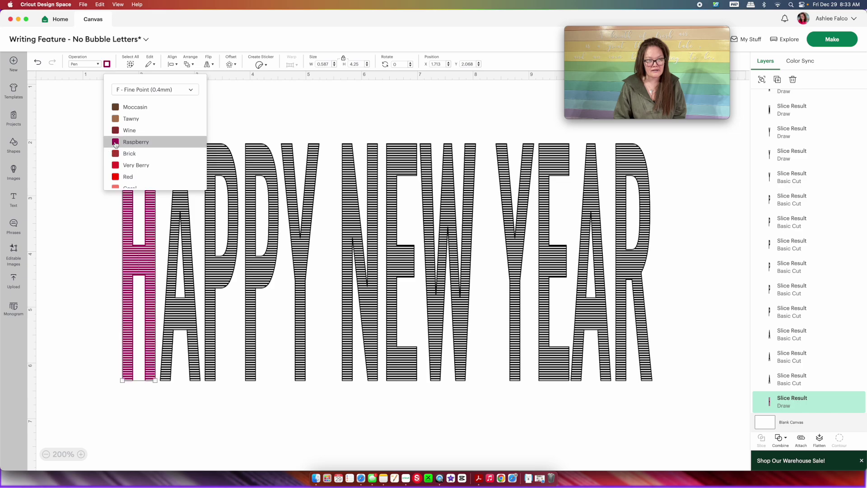
{"action": "left_click", "coordinate": [195, 423]}
Step: Set the pen colour of all slices of the letter A in HAPPY to a light pink
{"action": "left_click_drag", "start_coordinate": [196, 407], "coordinate": [158, 117]}
{"action": "left_click", "coordinate": [108, 66]}
{"action": "scroll", "coordinate": [118, 149], "scroll_direction": "down", "scroll_amount": 3}
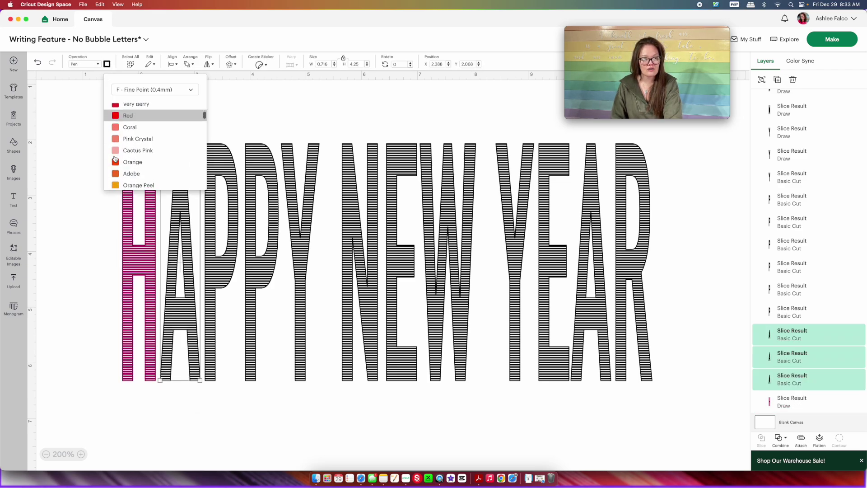
{"action": "left_click", "coordinate": [114, 141]}
{"action": "left_click", "coordinate": [211, 405]}
Step: Set the pen colour of all slices of the first P in HAPPY to yellow
{"action": "left_click_drag", "start_coordinate": [211, 407], "coordinate": [211, 123]}
{"action": "left_click", "coordinate": [107, 64]}
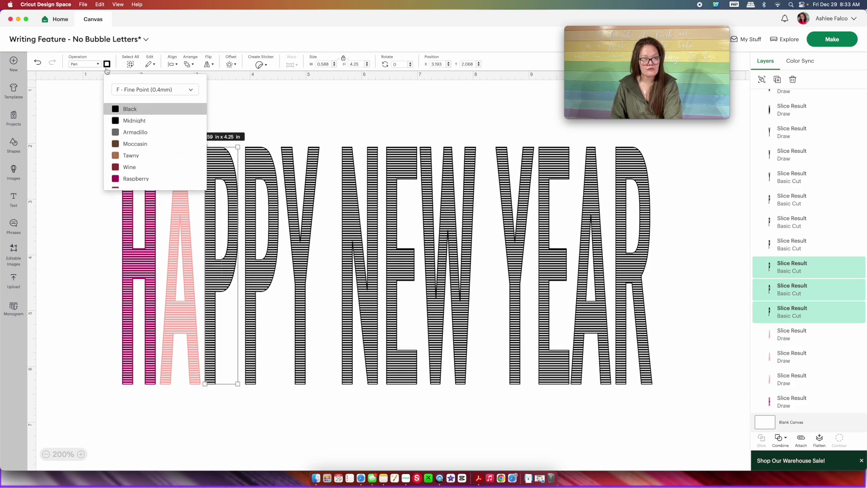
{"action": "scroll", "coordinate": [147, 152], "scroll_direction": "down", "scroll_amount": 3}
{"action": "scroll", "coordinate": [147, 152], "scroll_direction": "down", "scroll_amount": 1}
{"action": "left_click", "coordinate": [135, 164]}
Step: Set the pen colour of all slices of the second P in HAPPY to a dark green
{"action": "left_click_drag", "start_coordinate": [262, 407], "coordinate": [230, 108]}
{"action": "left_click", "coordinate": [107, 64]}
{"action": "left_click", "coordinate": [149, 155]}
Step: Set the pen colour of all slices of the Y in HAPPY to a pale bluish green
{"action": "left_click_drag", "start_coordinate": [298, 404], "coordinate": [289, 118]}
{"action": "left_click", "coordinate": [107, 64]}
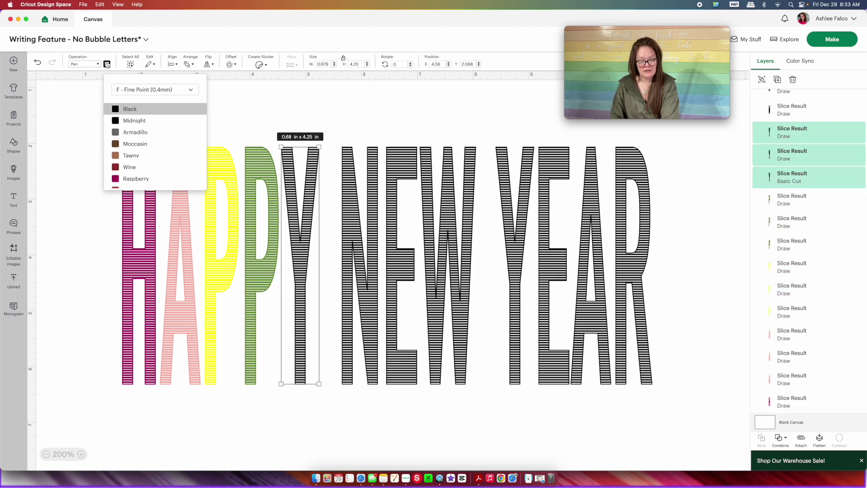
{"action": "scroll", "coordinate": [144, 145], "scroll_direction": "down", "scroll_amount": 3}
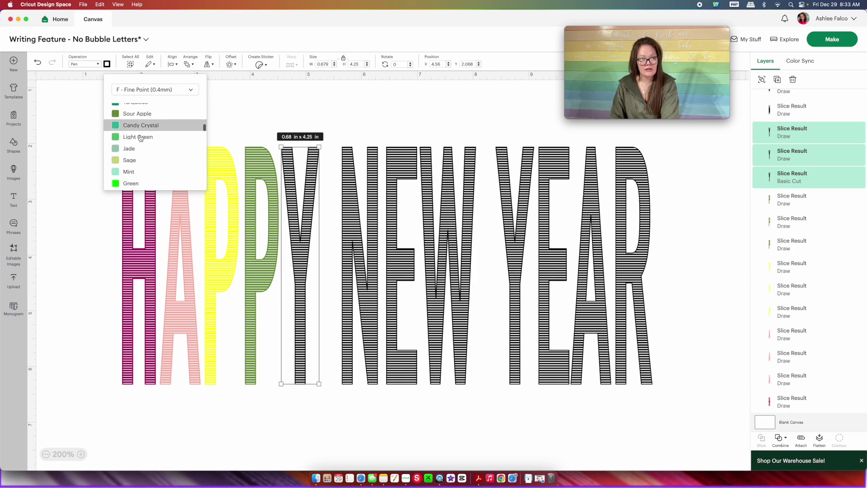
{"action": "left_click", "coordinate": [141, 137]}
{"action": "left_click", "coordinate": [363, 318]}
Step: Set the pen colour of all slices of the N in NEW to a greyish blue
{"action": "left_click_drag", "start_coordinate": [374, 407], "coordinate": [338, 131]}
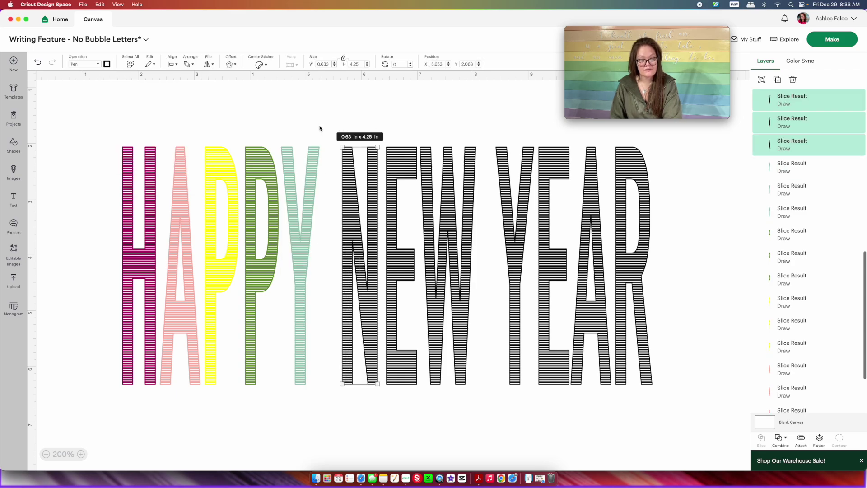
{"action": "left_click", "coordinate": [107, 65]}
{"action": "left_click", "coordinate": [135, 131]}
Step: Set the pen colour of all slices of the E in NEW to a light purple
{"action": "left_click_drag", "start_coordinate": [412, 402], "coordinate": [385, 91]}
{"action": "left_click", "coordinate": [107, 64]}
{"action": "left_click", "coordinate": [135, 143]}
{"action": "left_click", "coordinate": [488, 411]}
Step: Set the pen colour of all slices of the W in NEW to Raspberry
{"action": "left_click_drag", "start_coordinate": [476, 392], "coordinate": [424, 114]}
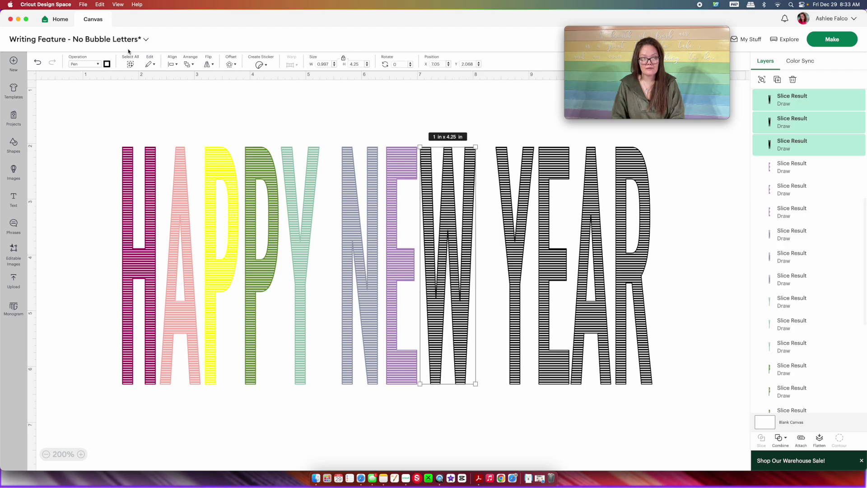
{"action": "left_click", "coordinate": [107, 64]}
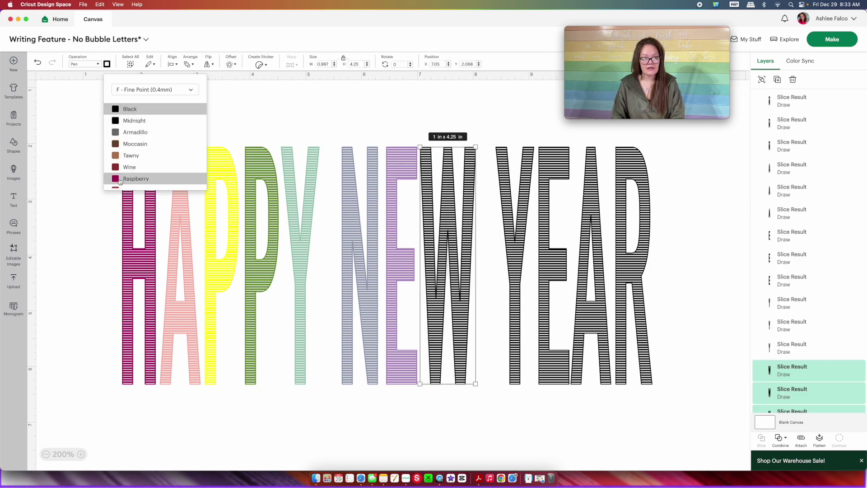
{"action": "left_click", "coordinate": [136, 178]}
Step: Set the pen colour of all slices of the Y in YEAR to a light salmon pink
{"action": "left_click", "coordinate": [107, 64]}
{"action": "scroll", "coordinate": [136, 149], "scroll_direction": "down", "scroll_amount": 3}
{"action": "left_click", "coordinate": [136, 145]}
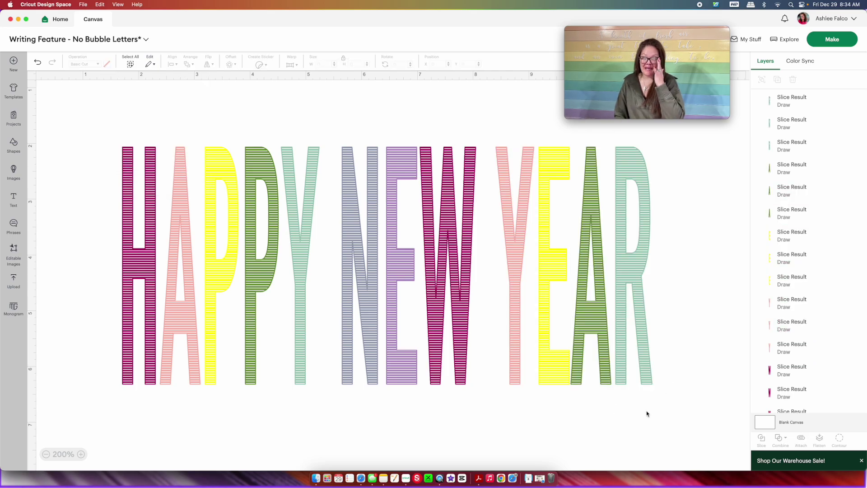
Step: Try attaching all the HAPPY NEW YEAR slices together and undo the attachment
{"action": "left_click_drag", "start_coordinate": [706, 412], "coordinate": [26, 87]}
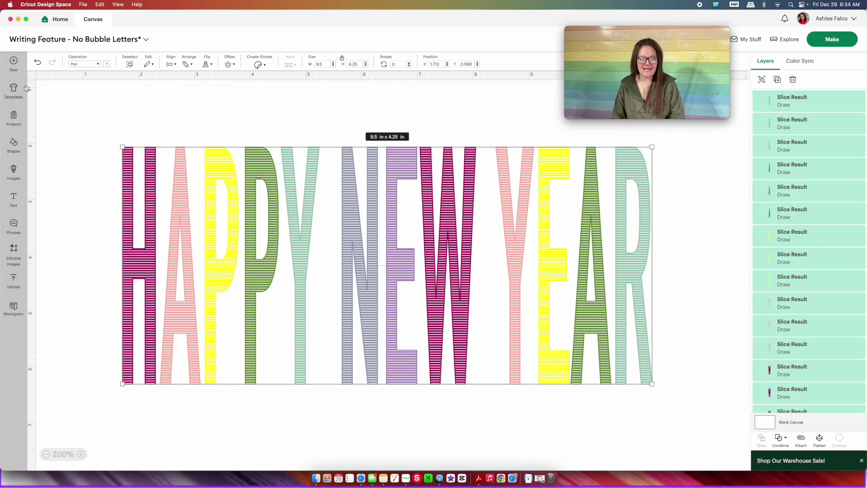
{"action": "left_click", "coordinate": [803, 439]}
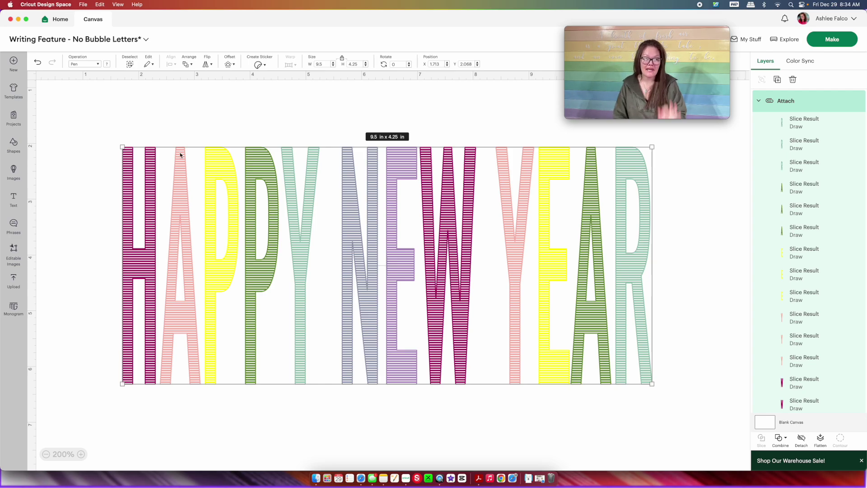
{"action": "left_click", "coordinate": [38, 65]}
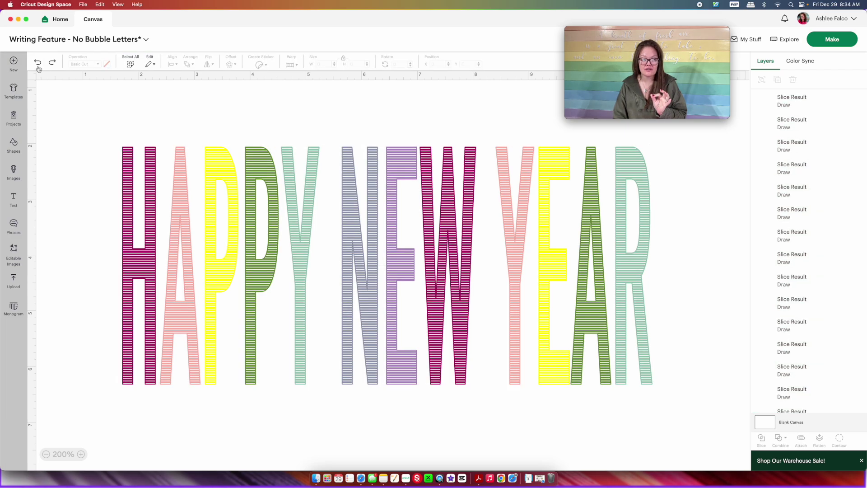
Step: Preview how the unattached slices are laid out on the mat and return to the canvas
{"action": "left_click", "coordinate": [831, 41]}
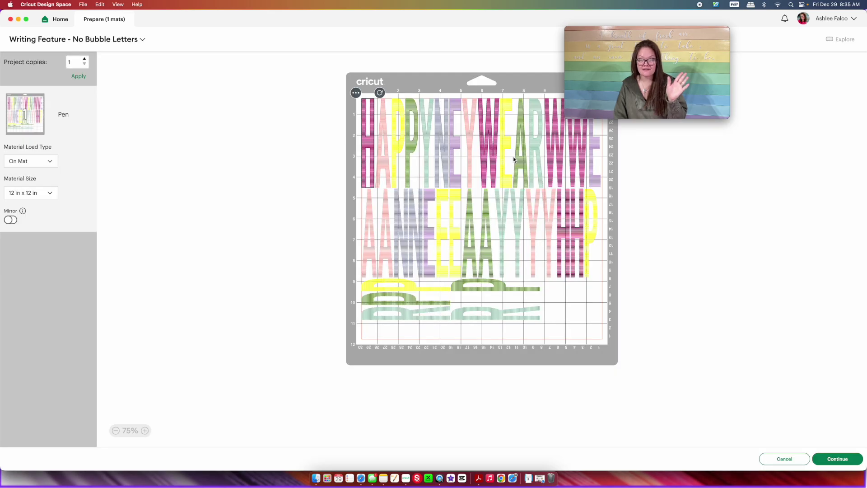
{"action": "left_click", "coordinate": [776, 460]}
Step: Attach all the HAPPY NEW YEAR slices together and send the design to the mat preview
{"action": "left_click", "coordinate": [77, 40]}
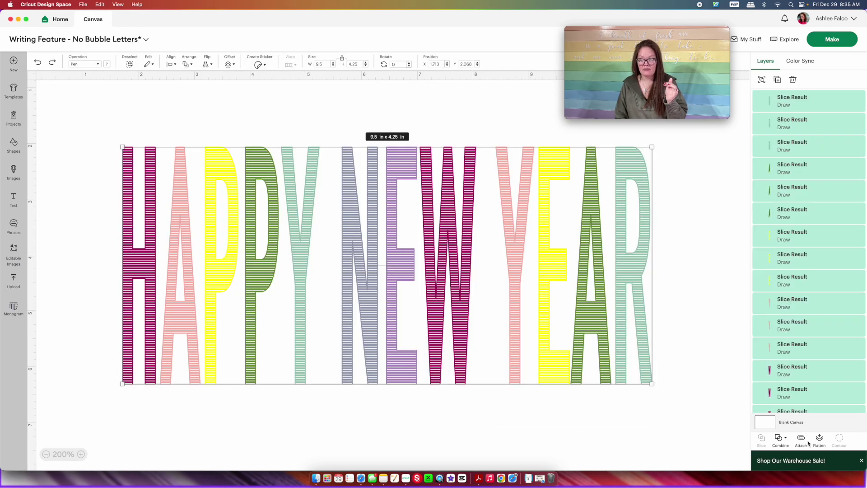
{"action": "left_click", "coordinate": [802, 443]}
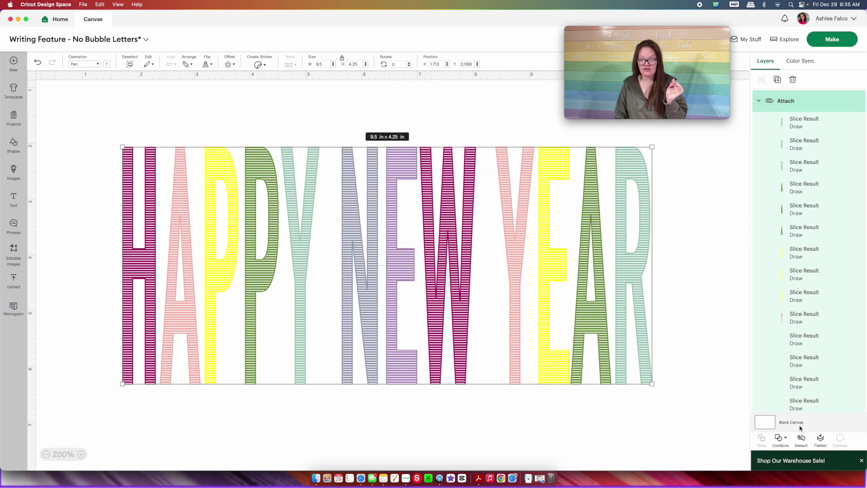
{"action": "left_click", "coordinate": [833, 39]}
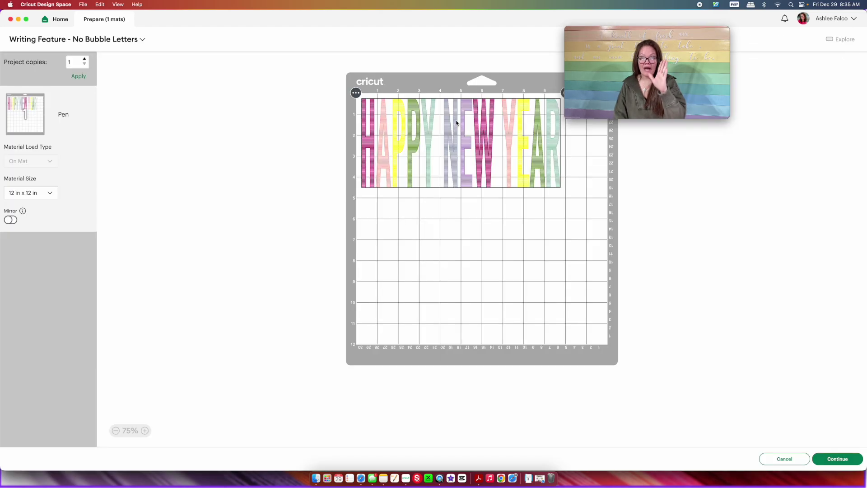